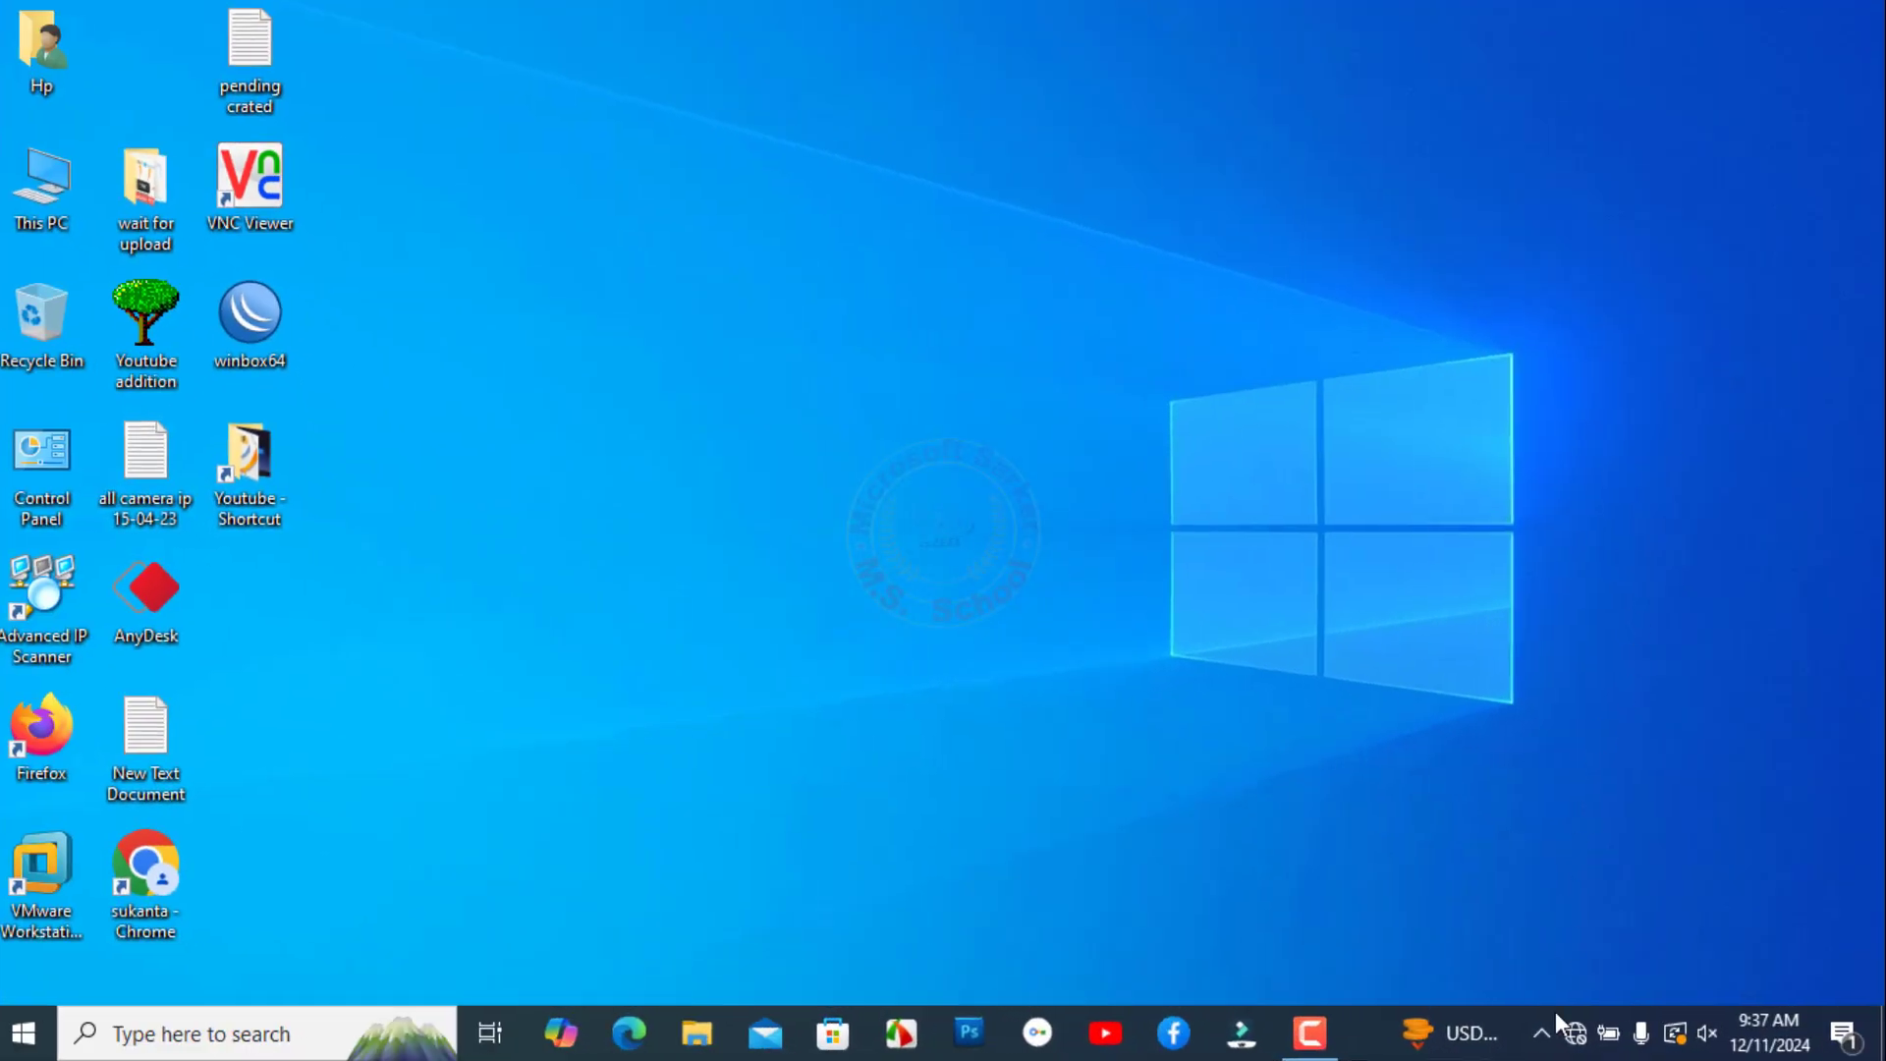
# - Join the Cudy-1120-5G Wi-Fi network with its security key and allow the PC to be discoverable
pyautogui.click(1573, 1032)
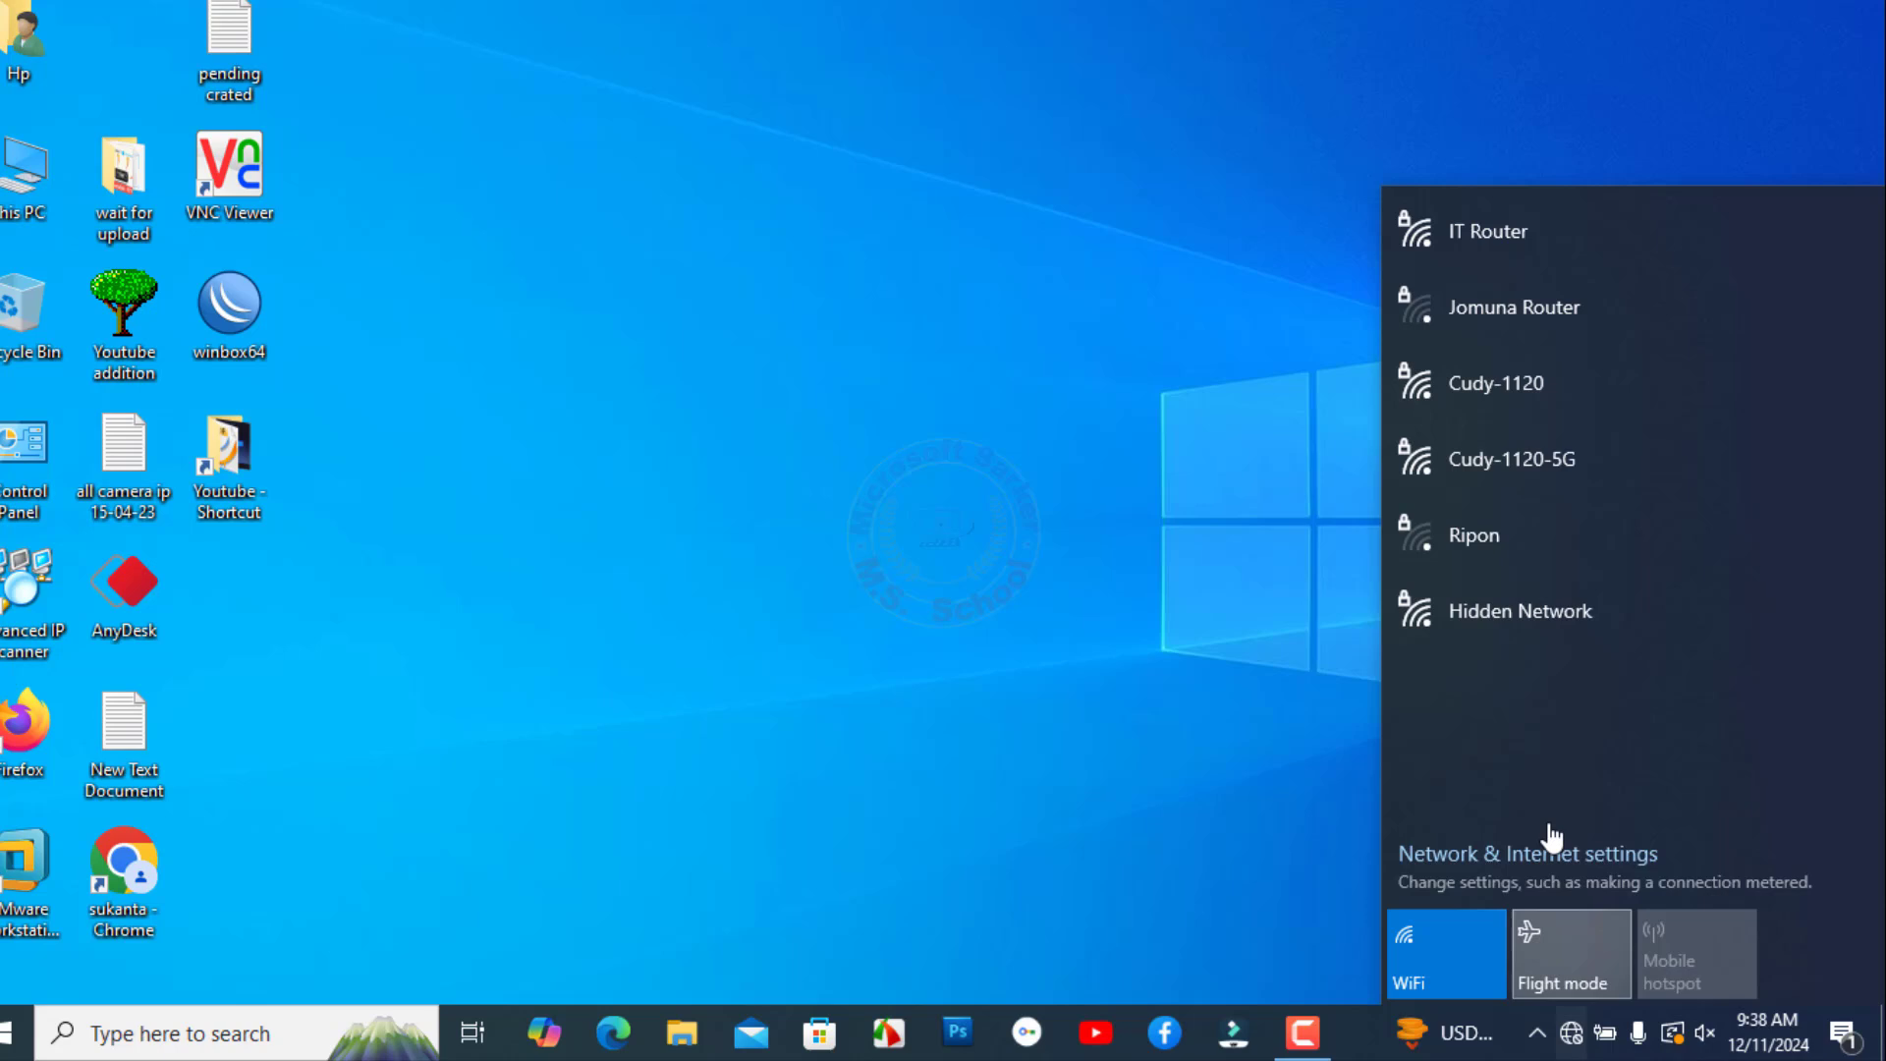
pyautogui.click(1534, 486)
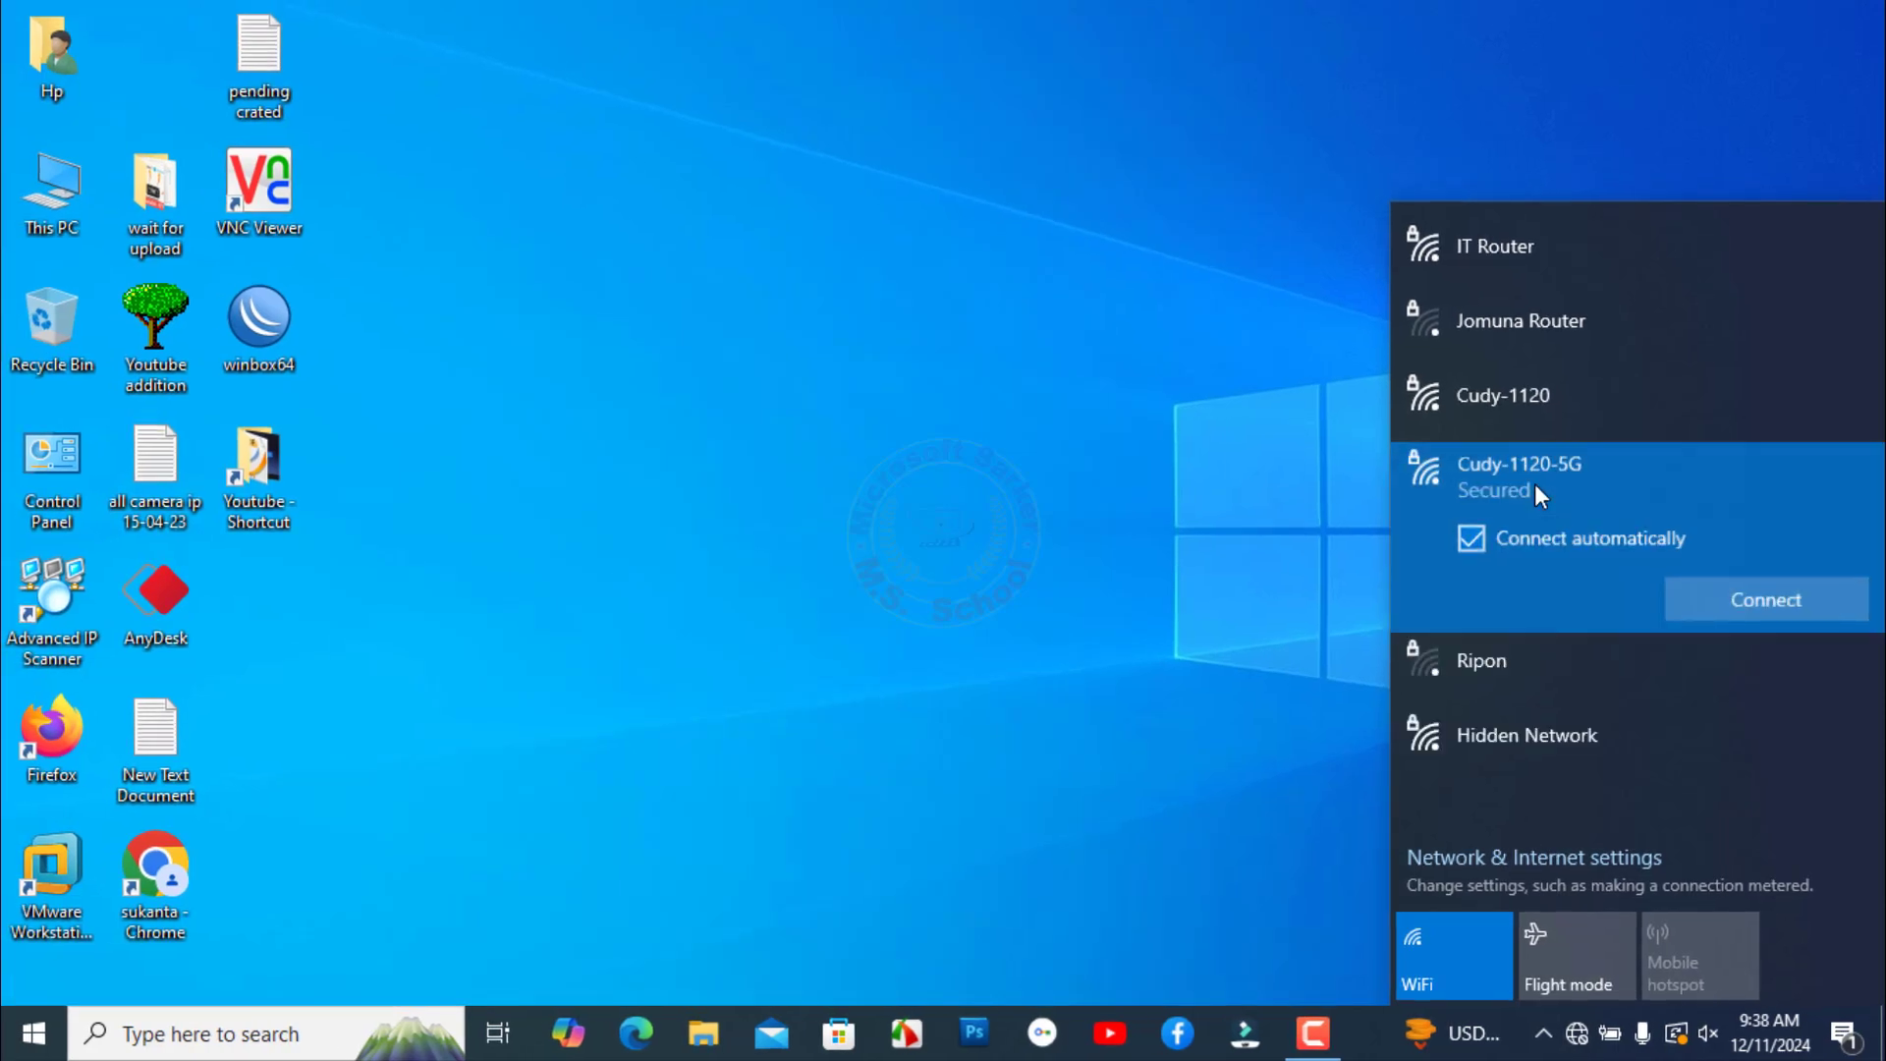
pyautogui.click(1723, 603)
pyautogui.write('•••')
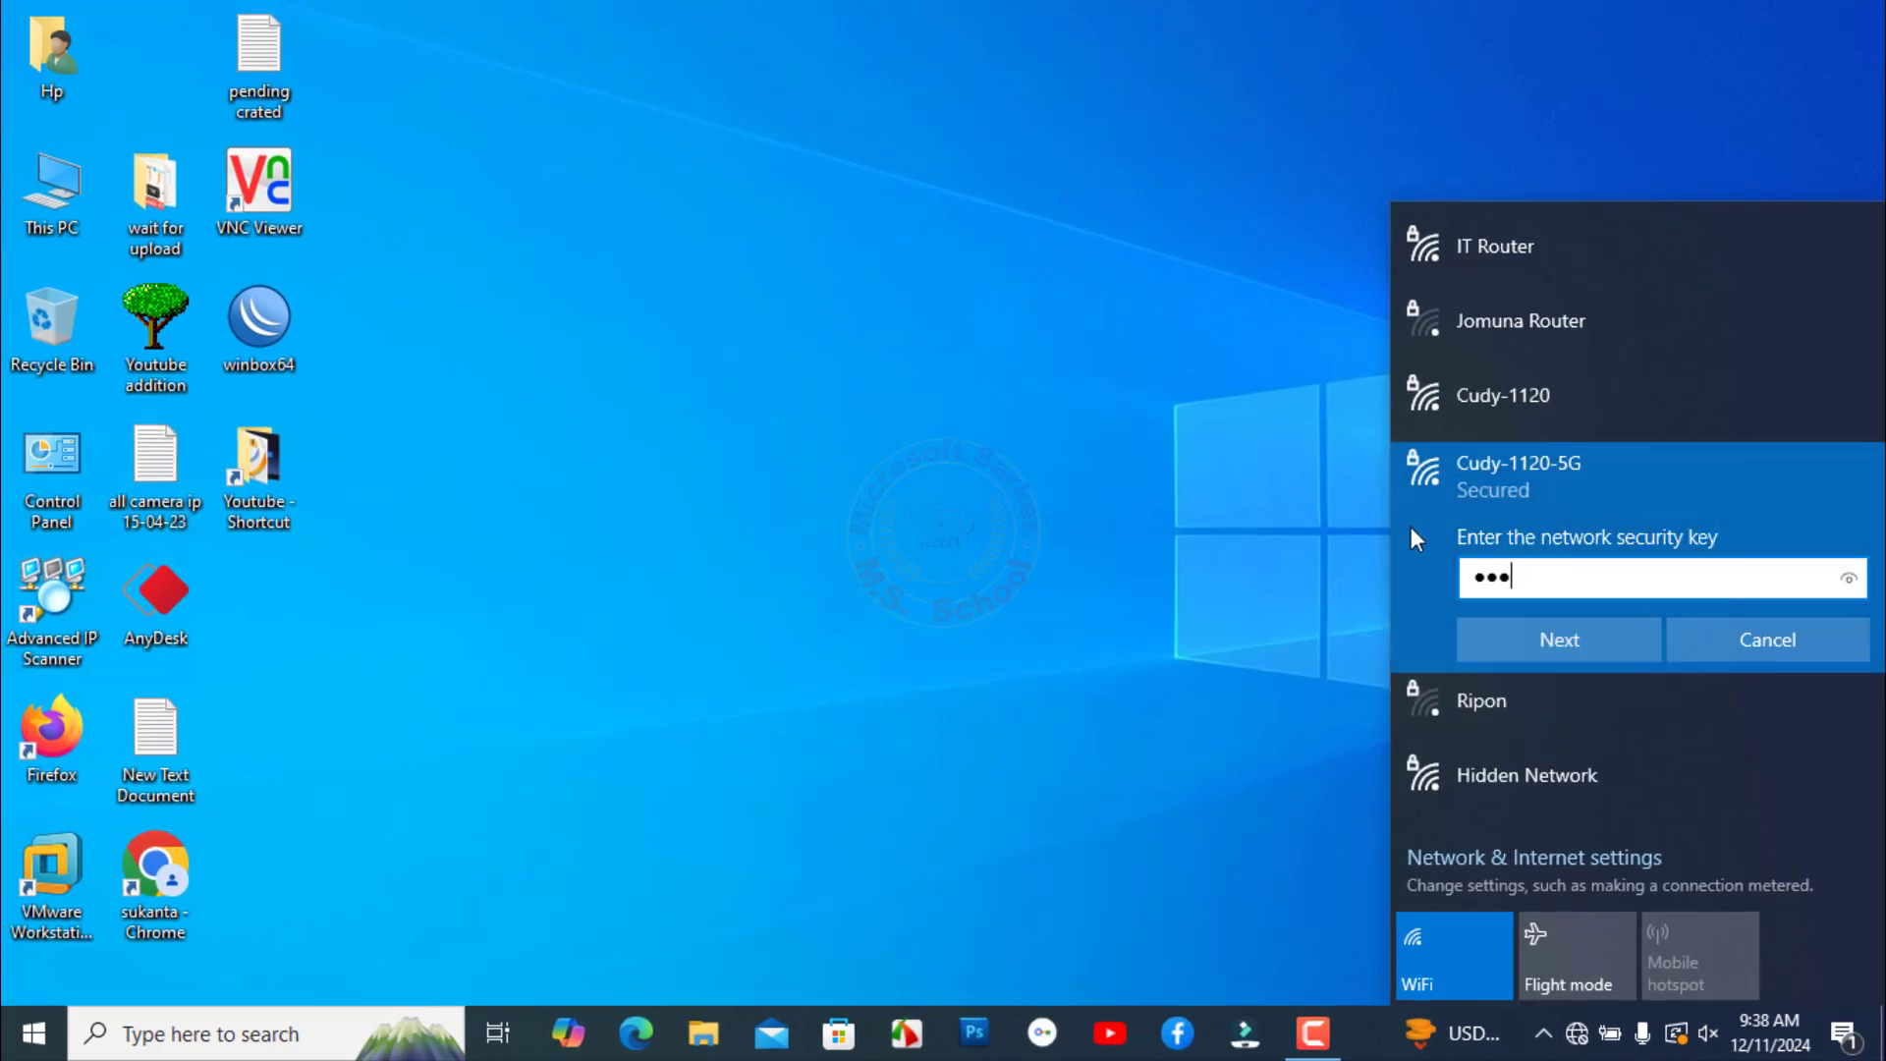
pyautogui.write('•••••')
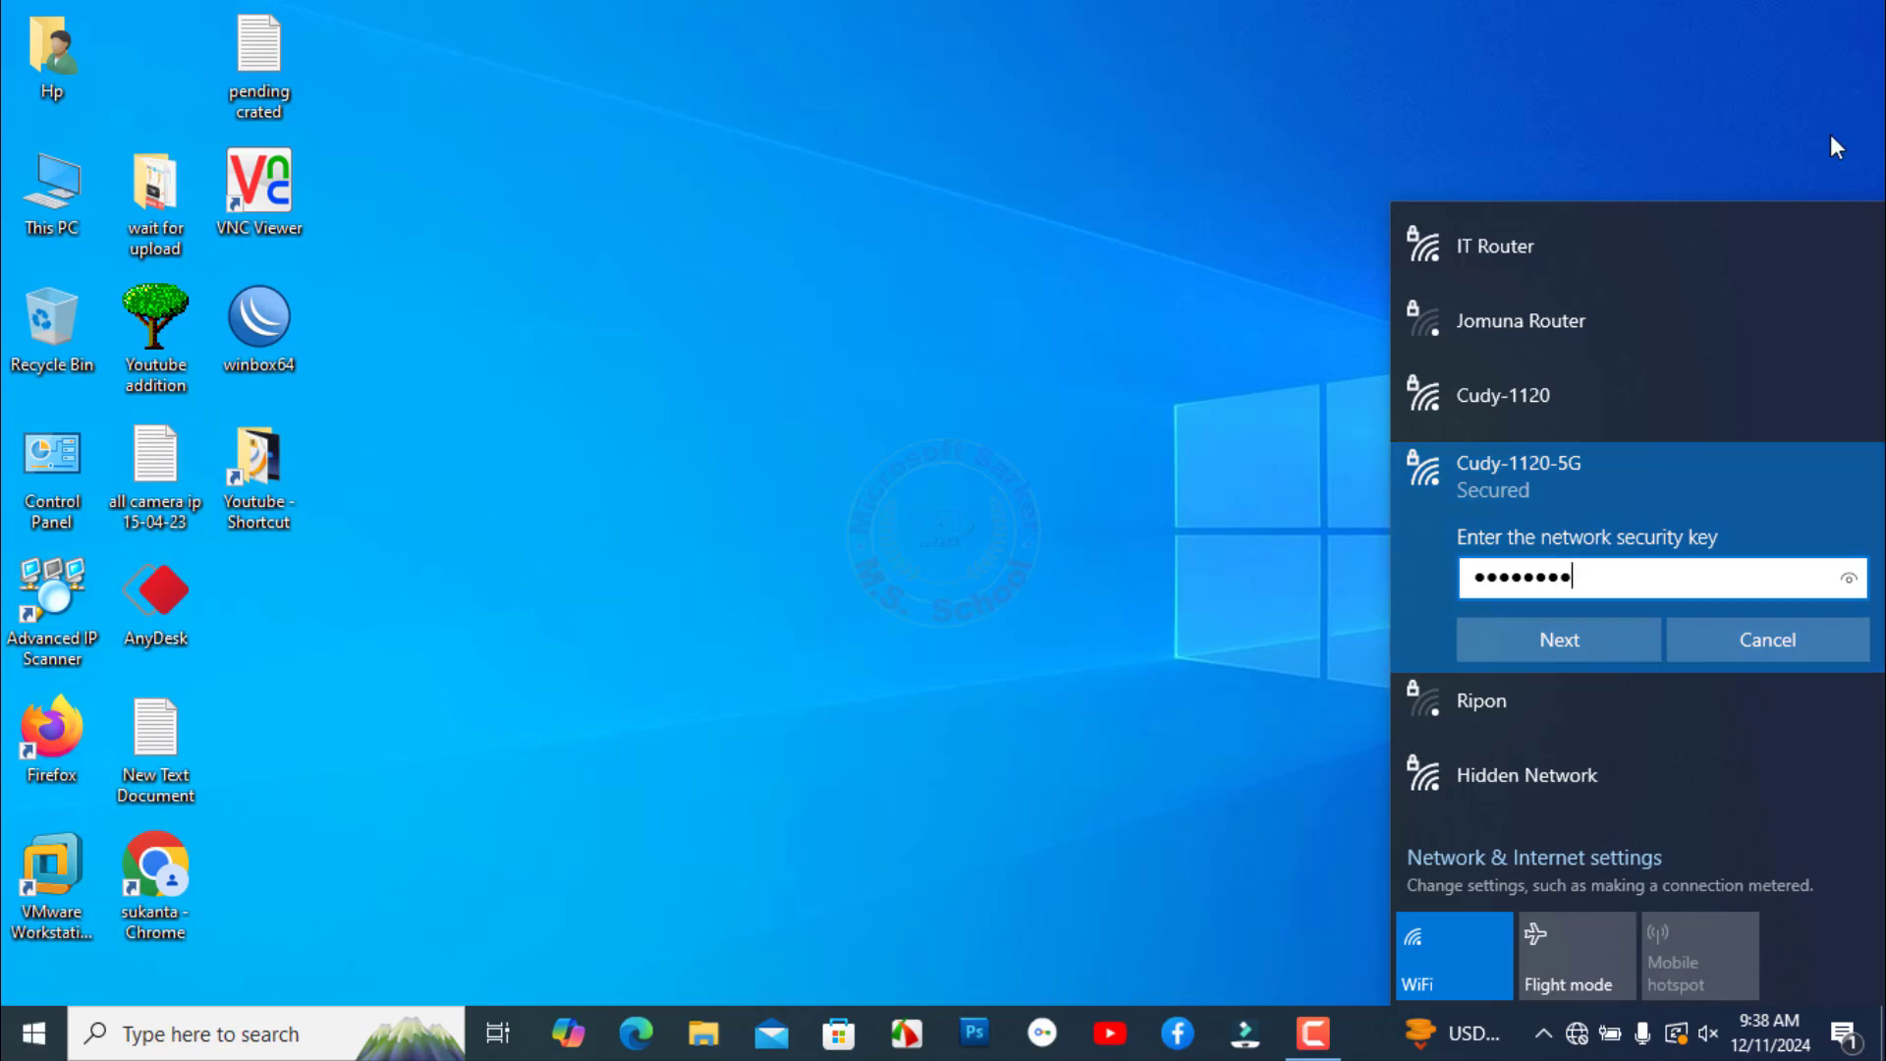
pyautogui.click(1560, 643)
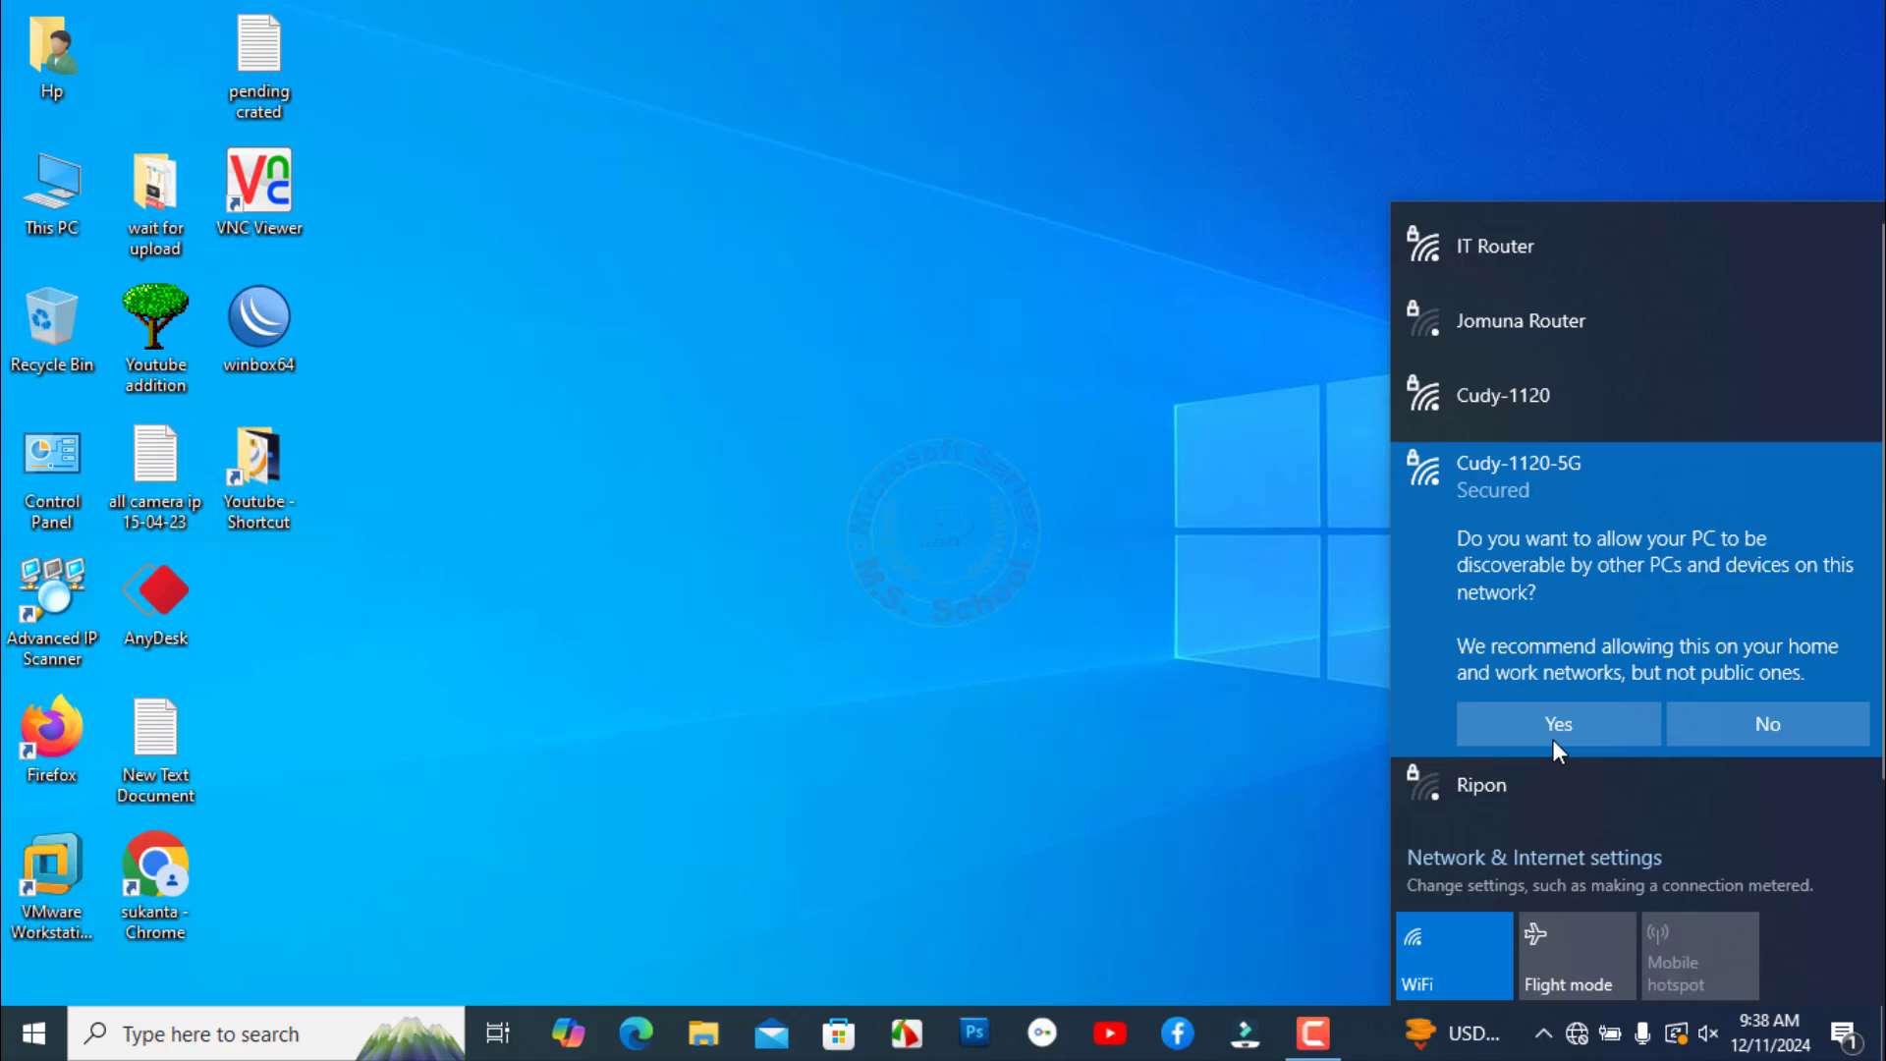
pyautogui.click(1553, 735)
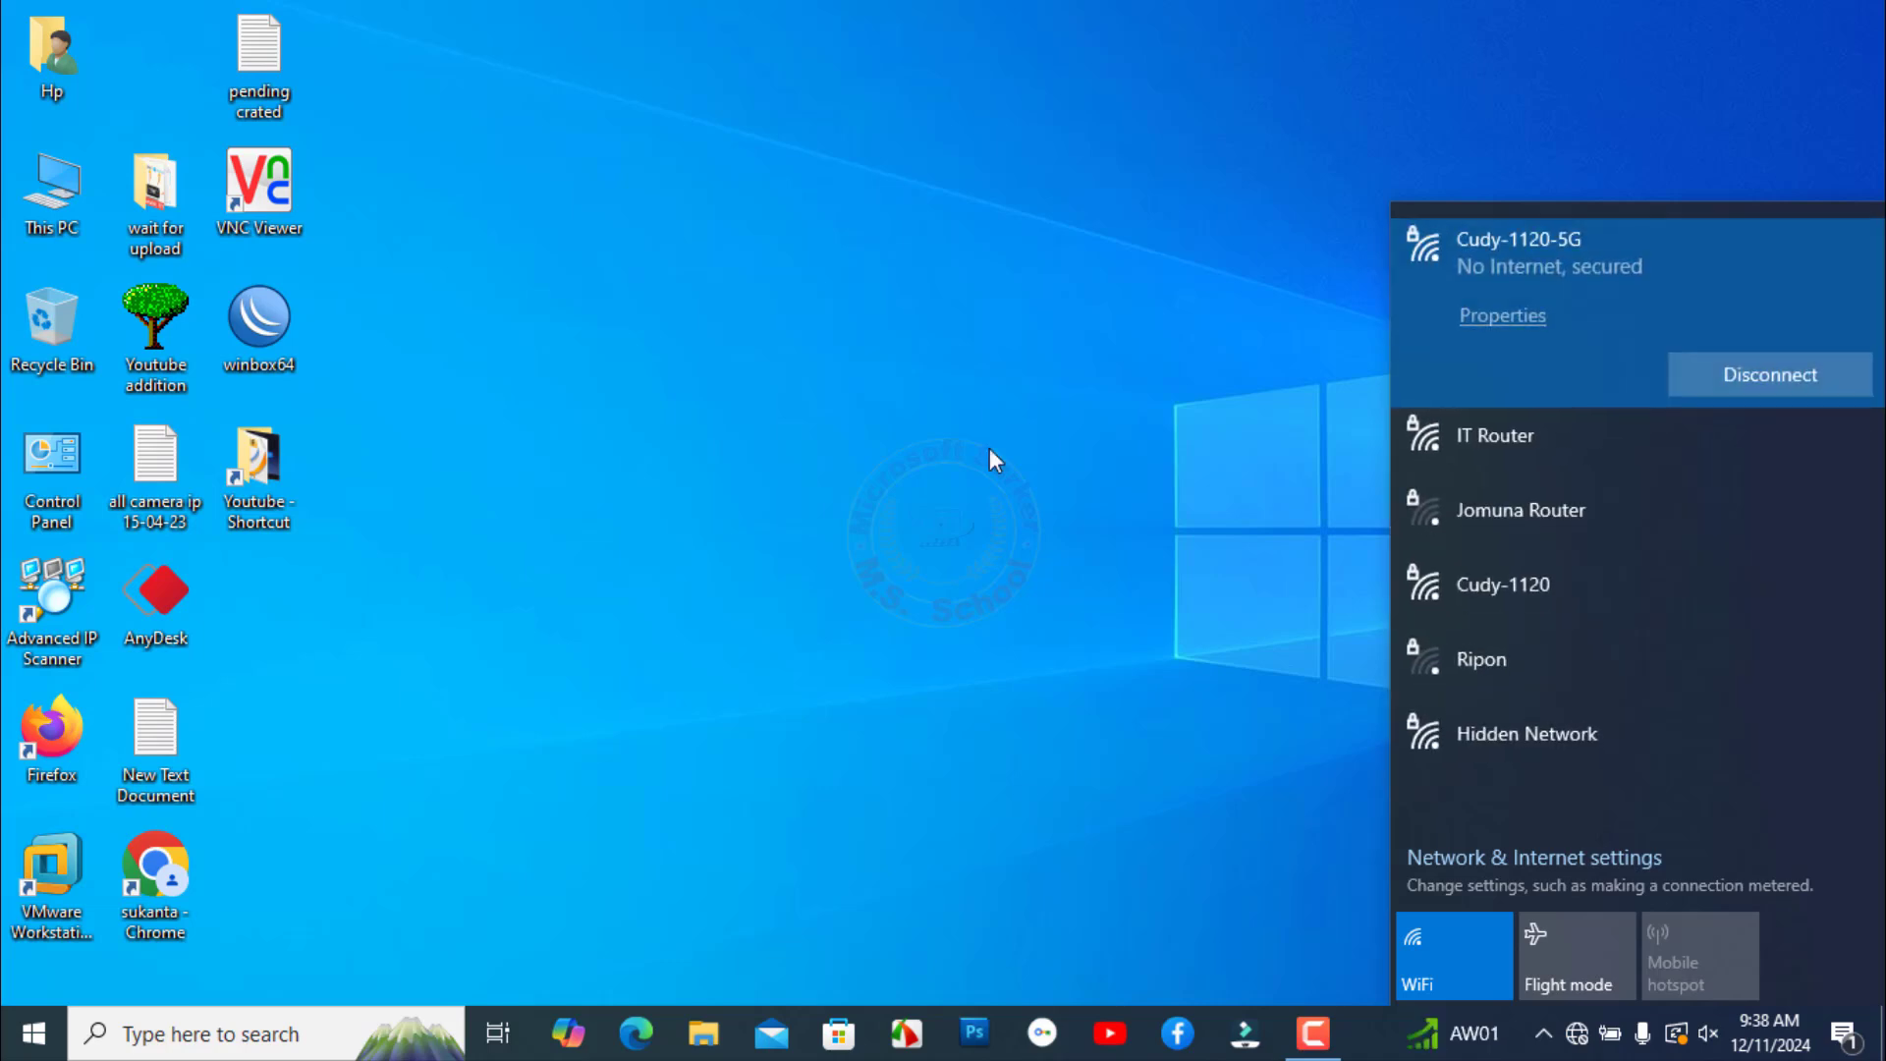
# - Load the router admin page at 192.168.10.1 in Chrome
pyautogui.click(1105, 438)
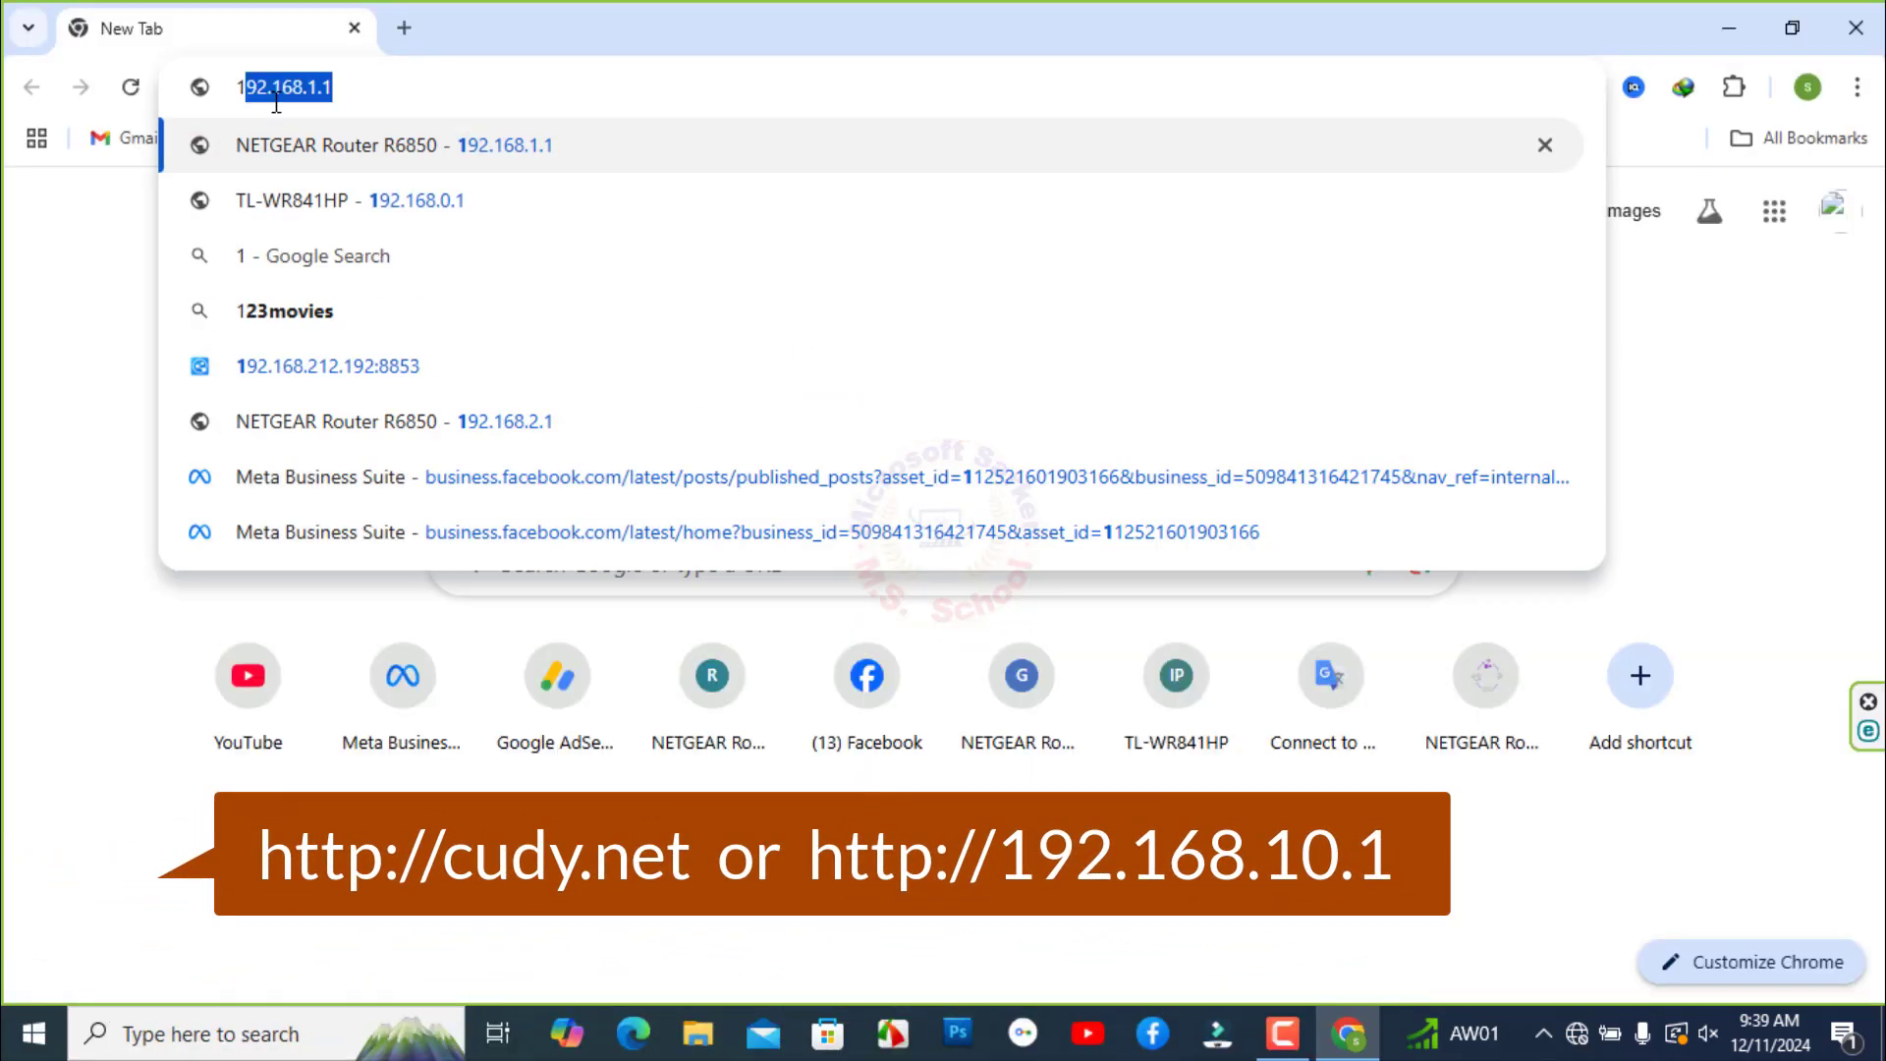
pyautogui.write('2')
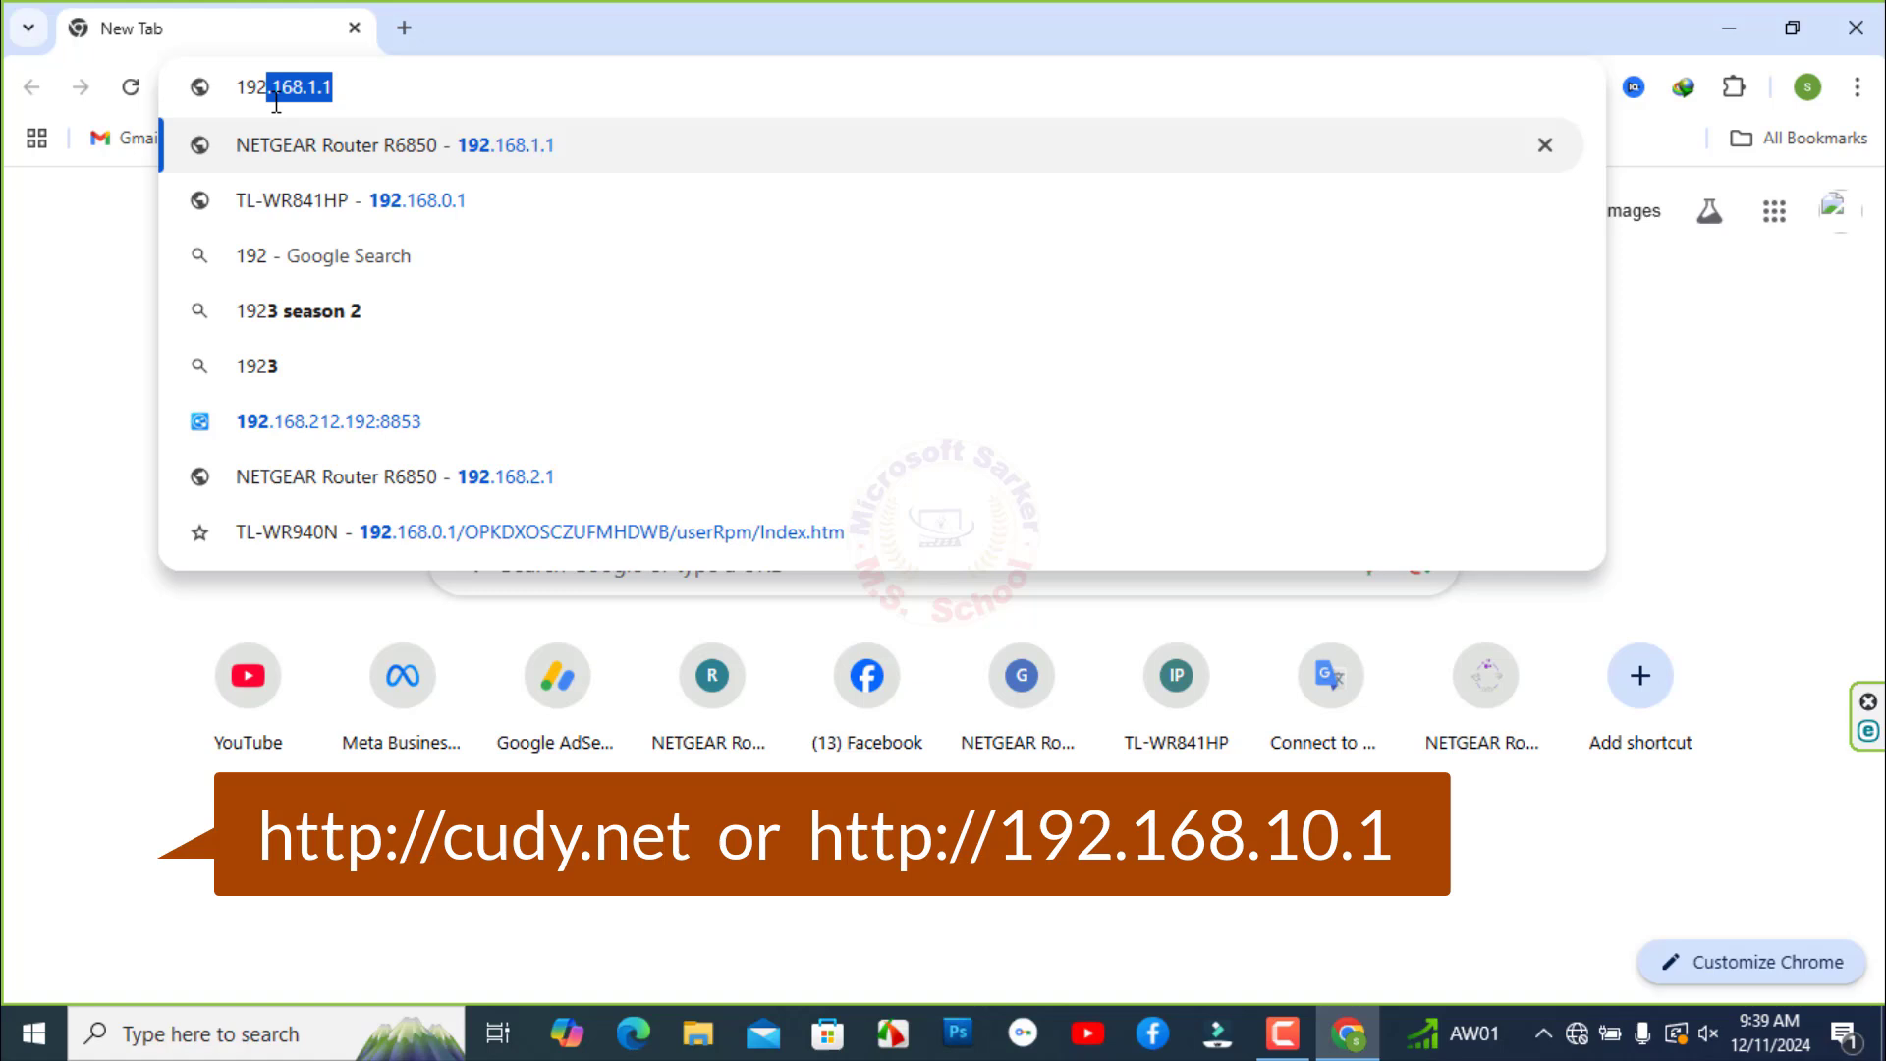
pyautogui.write('.16')
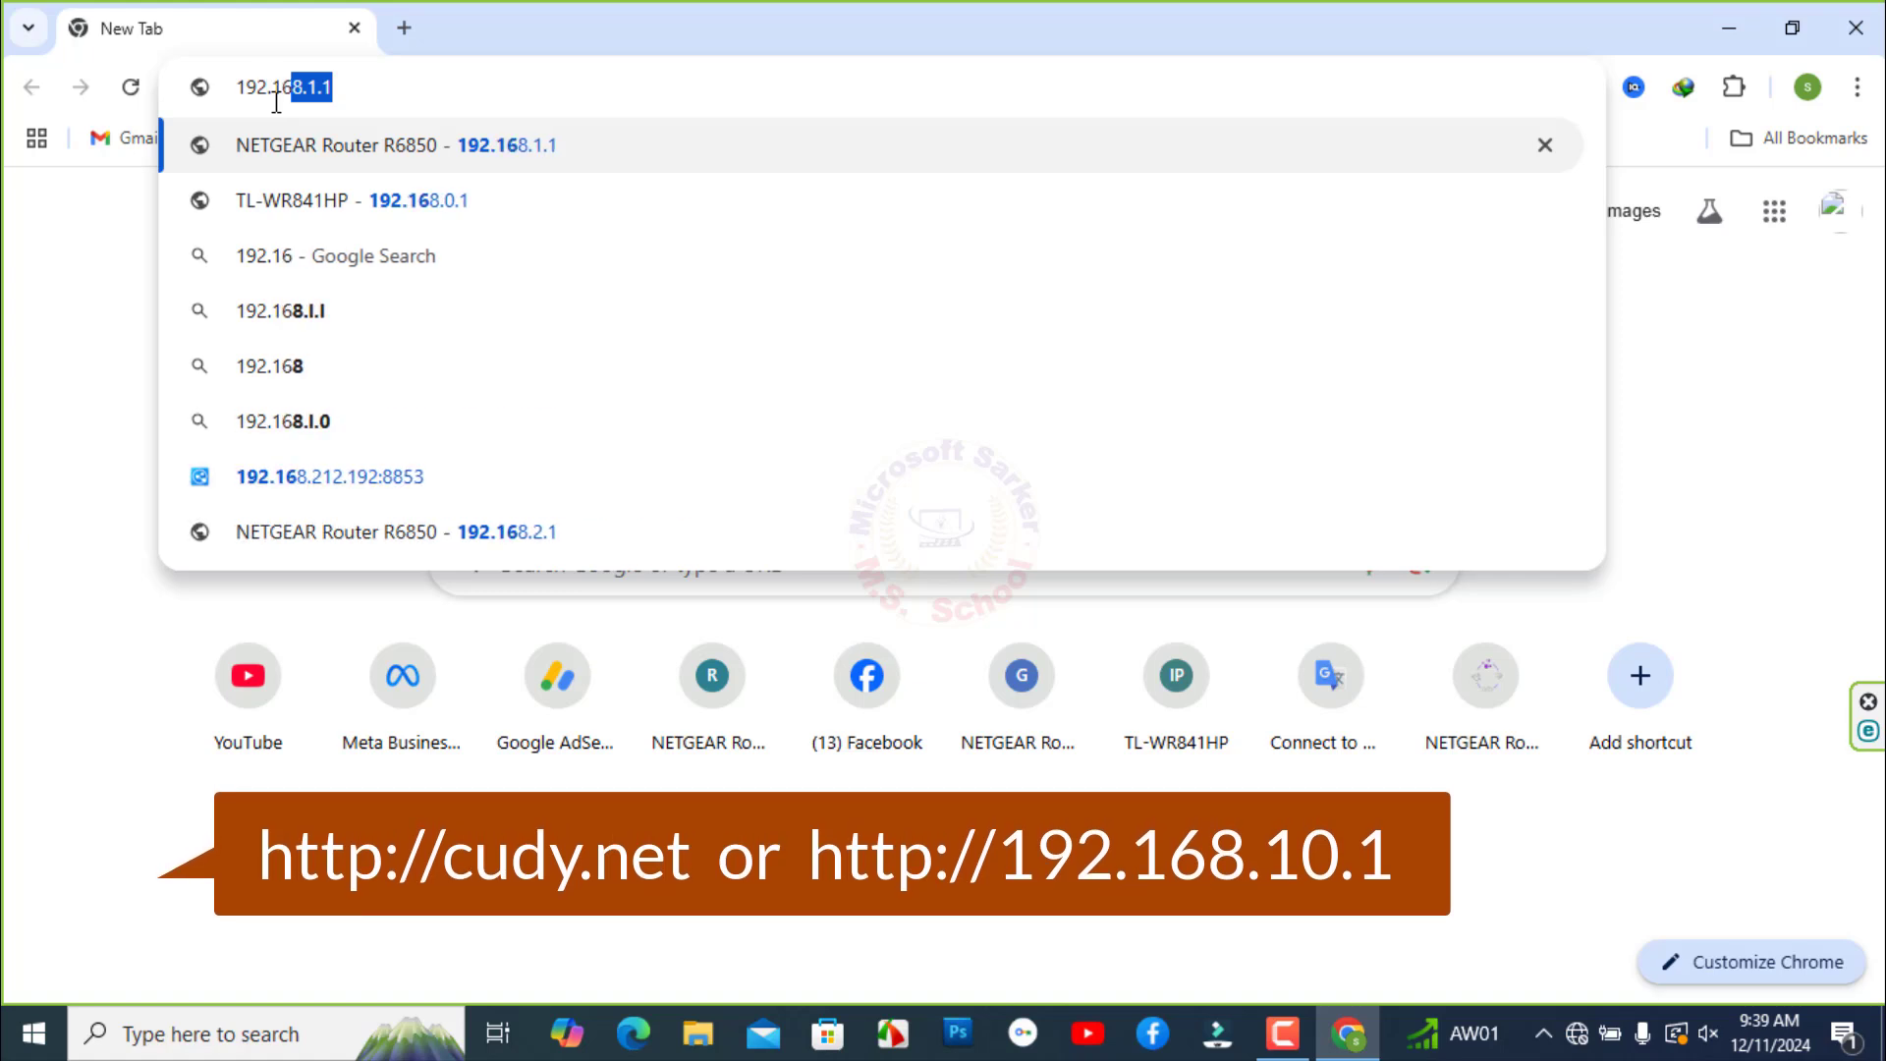
pyautogui.write('8.')
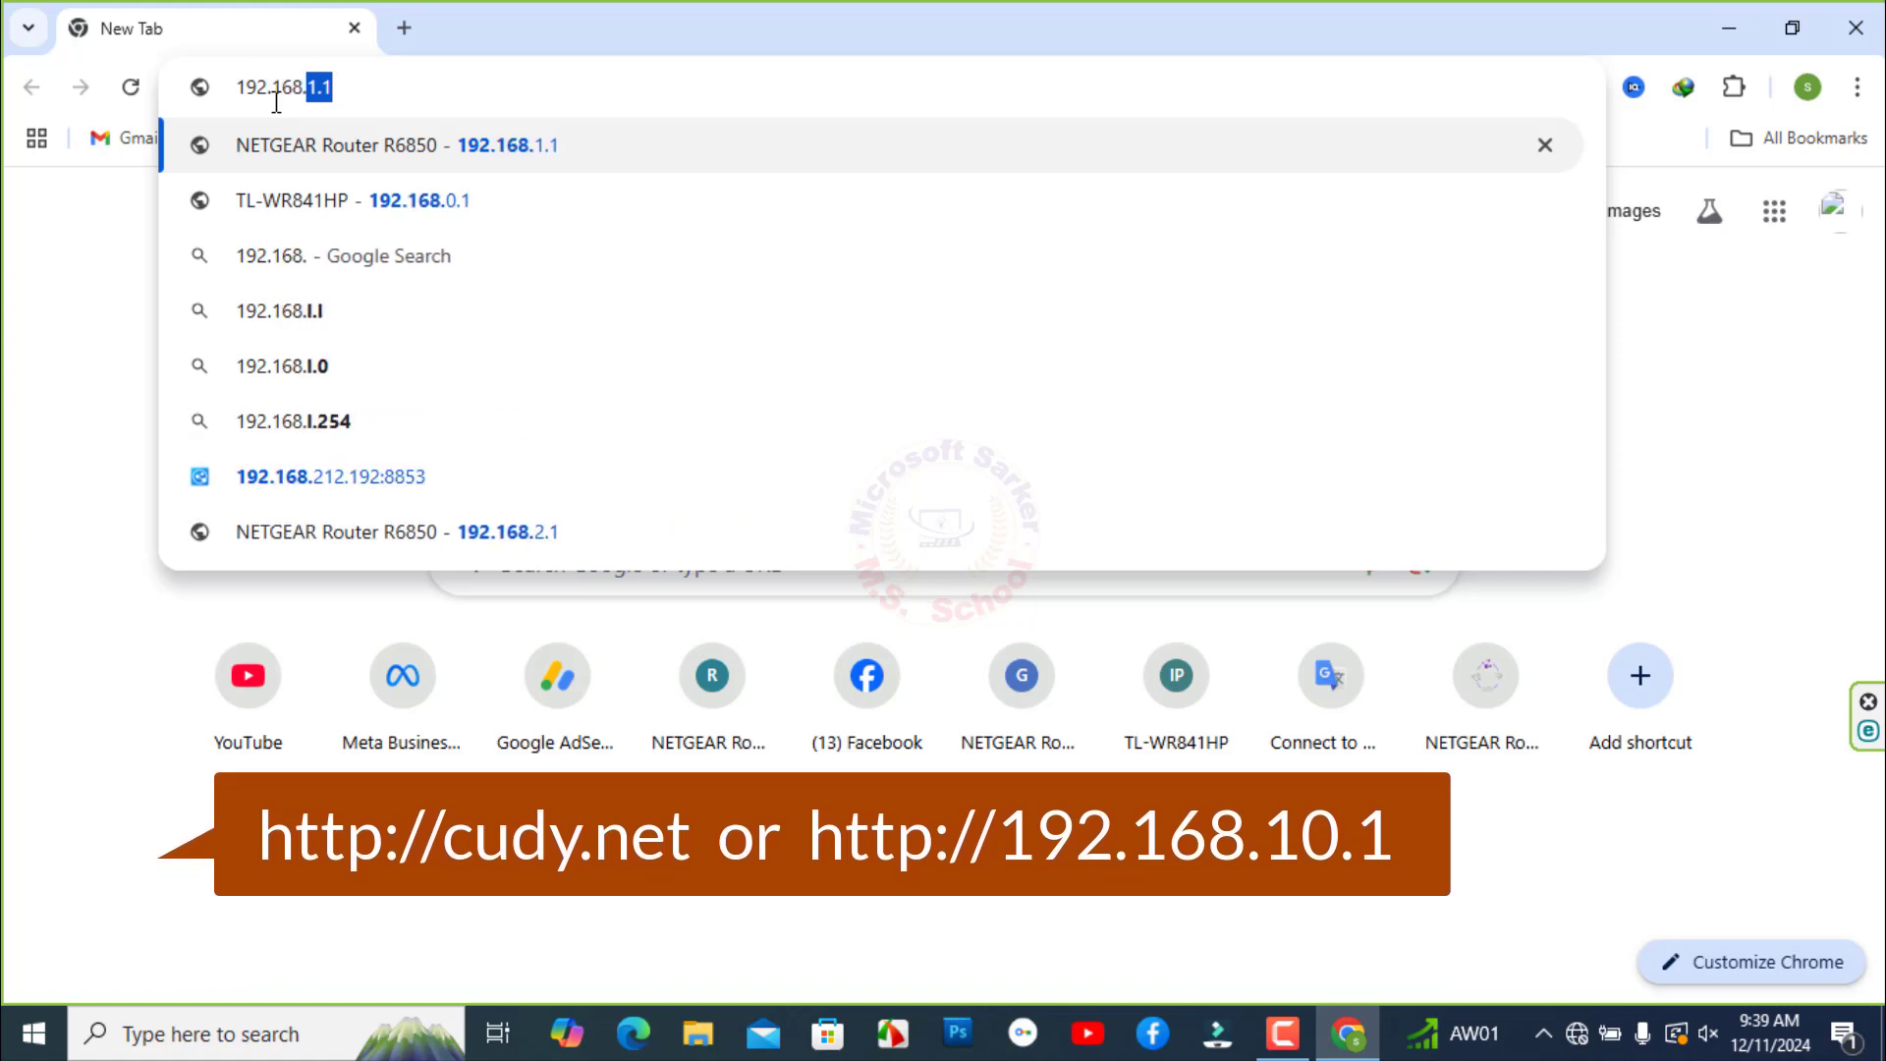
pyautogui.write('10')
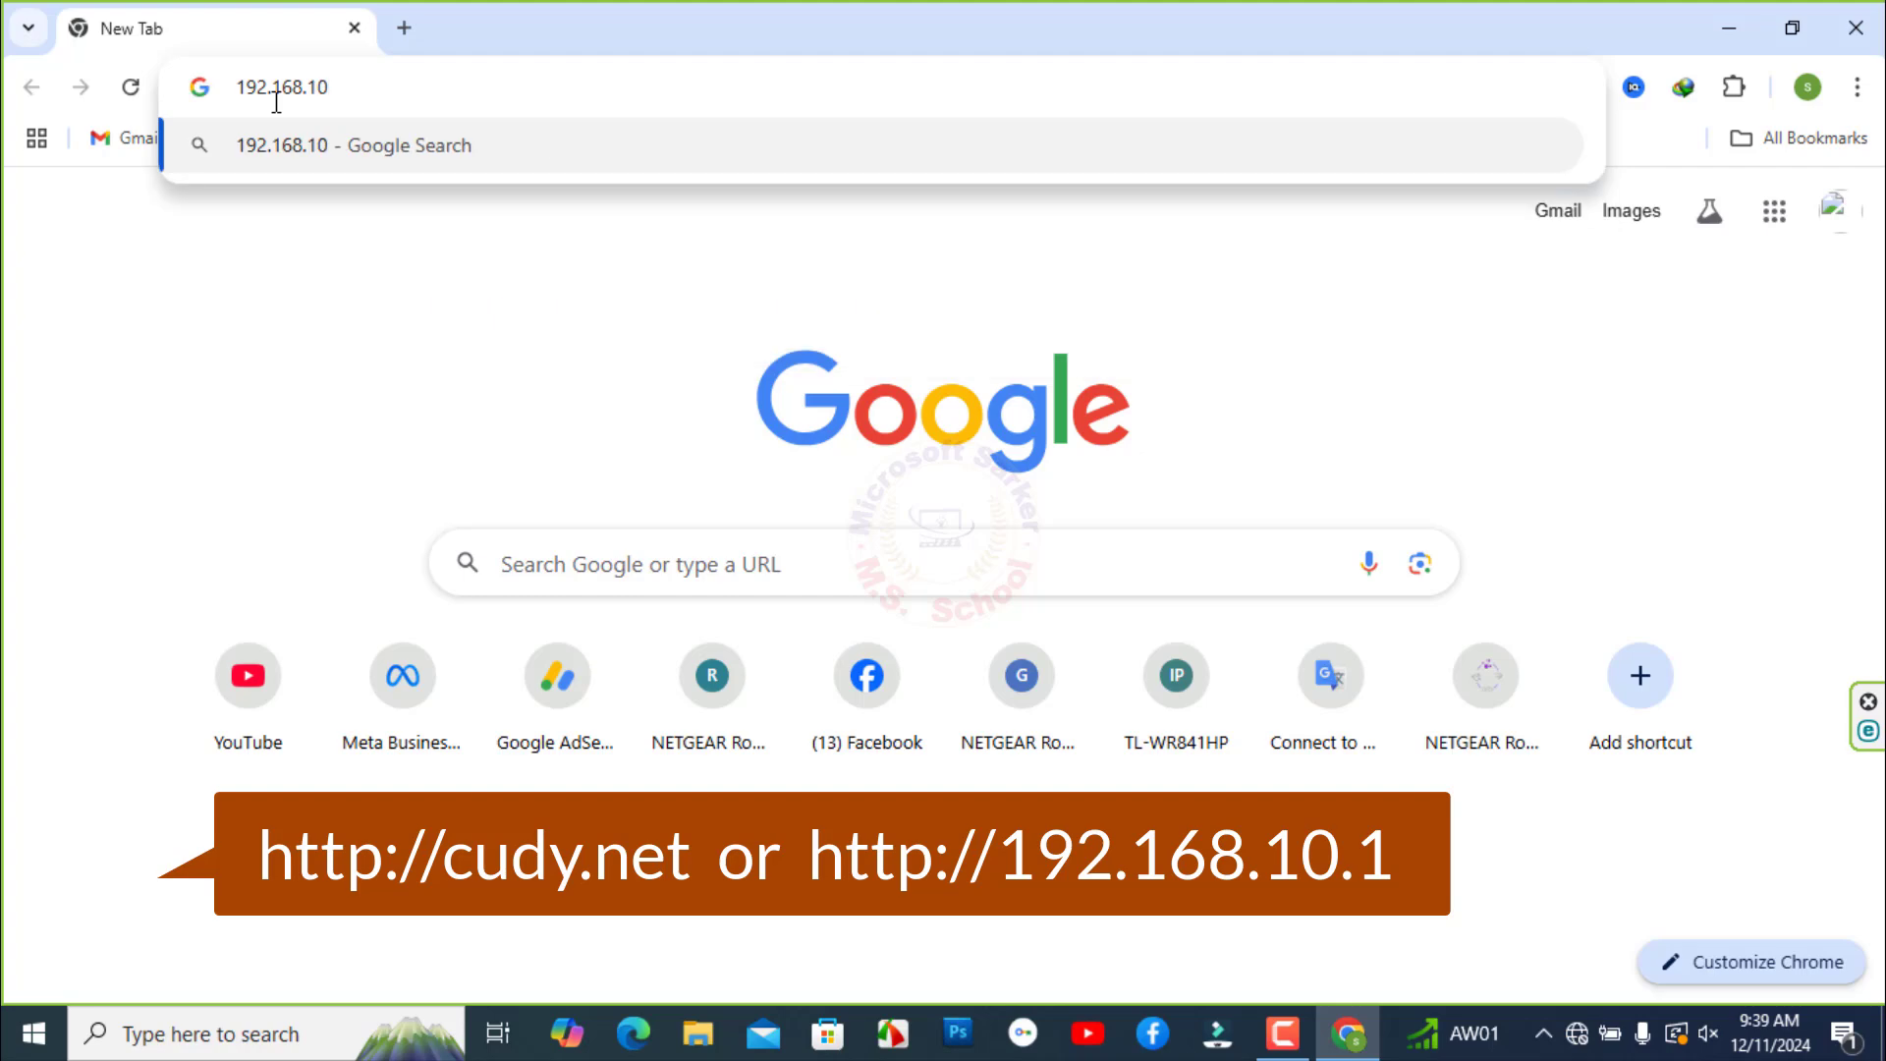
pyautogui.write('.1')
pyautogui.press('Return')
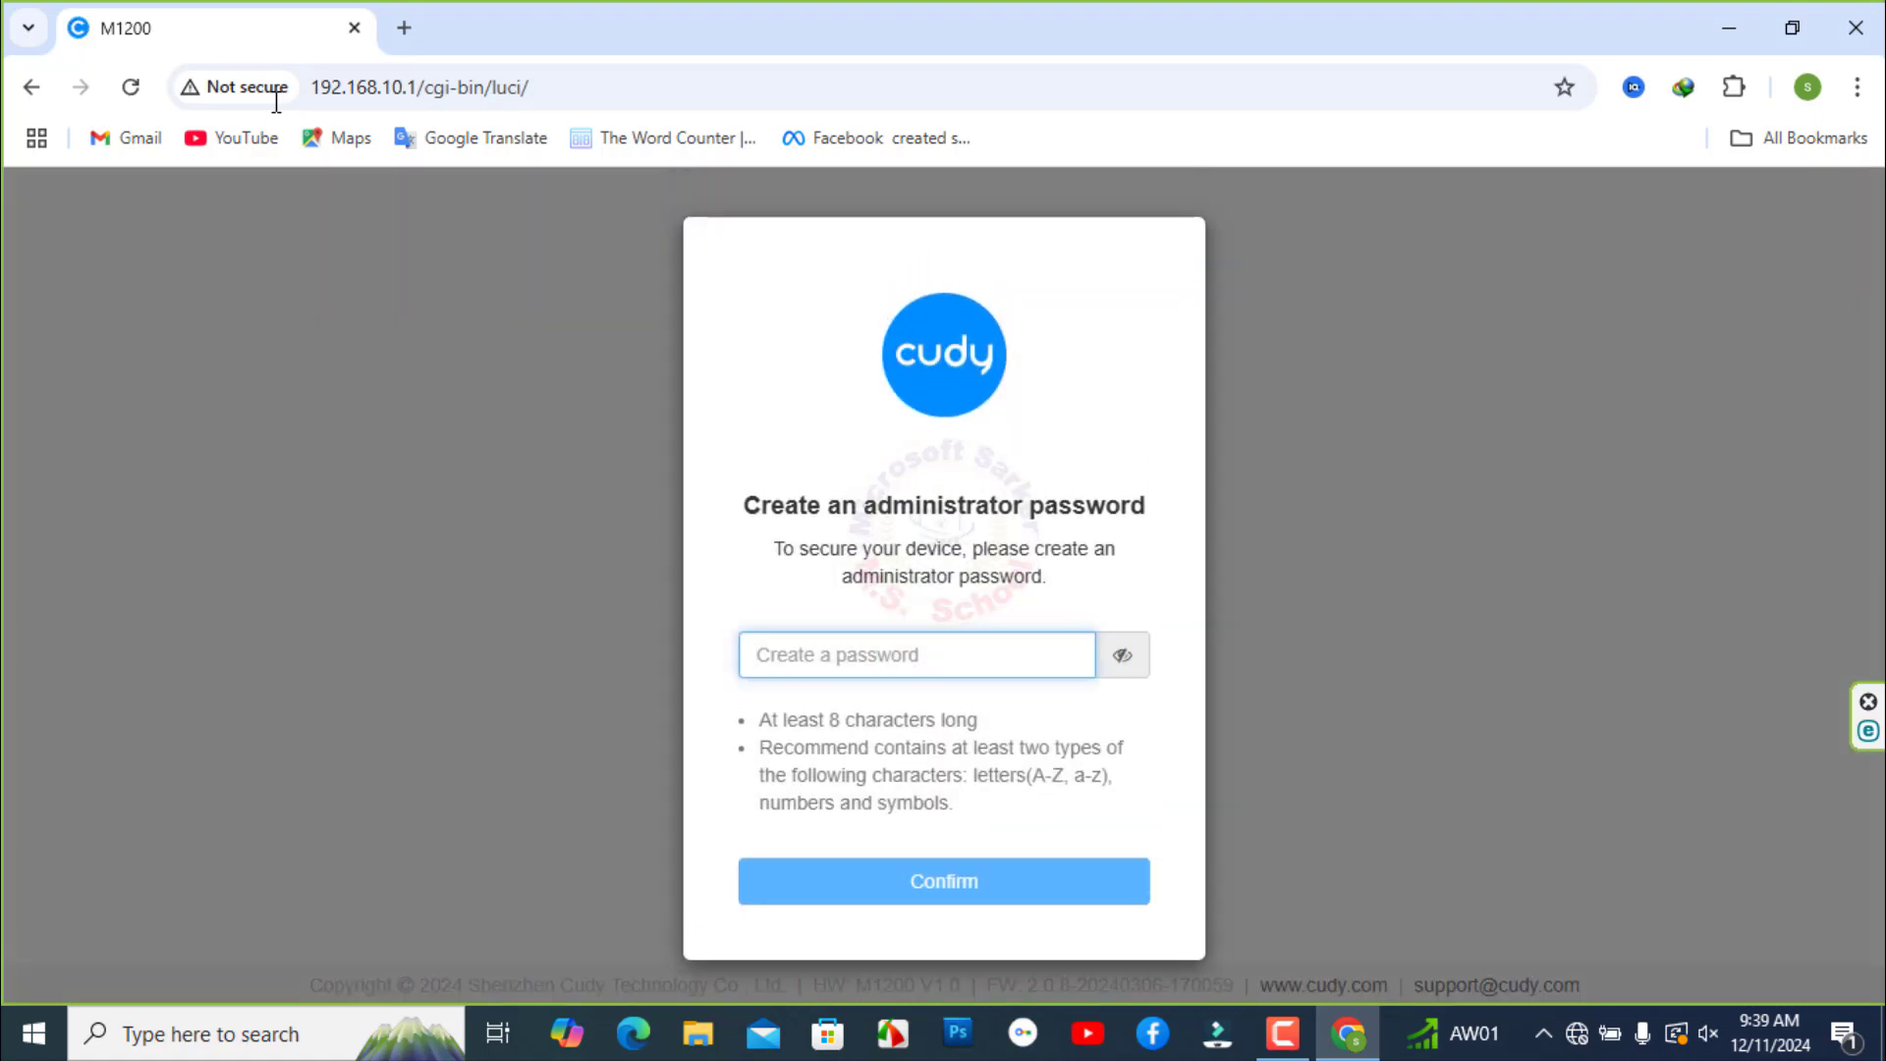
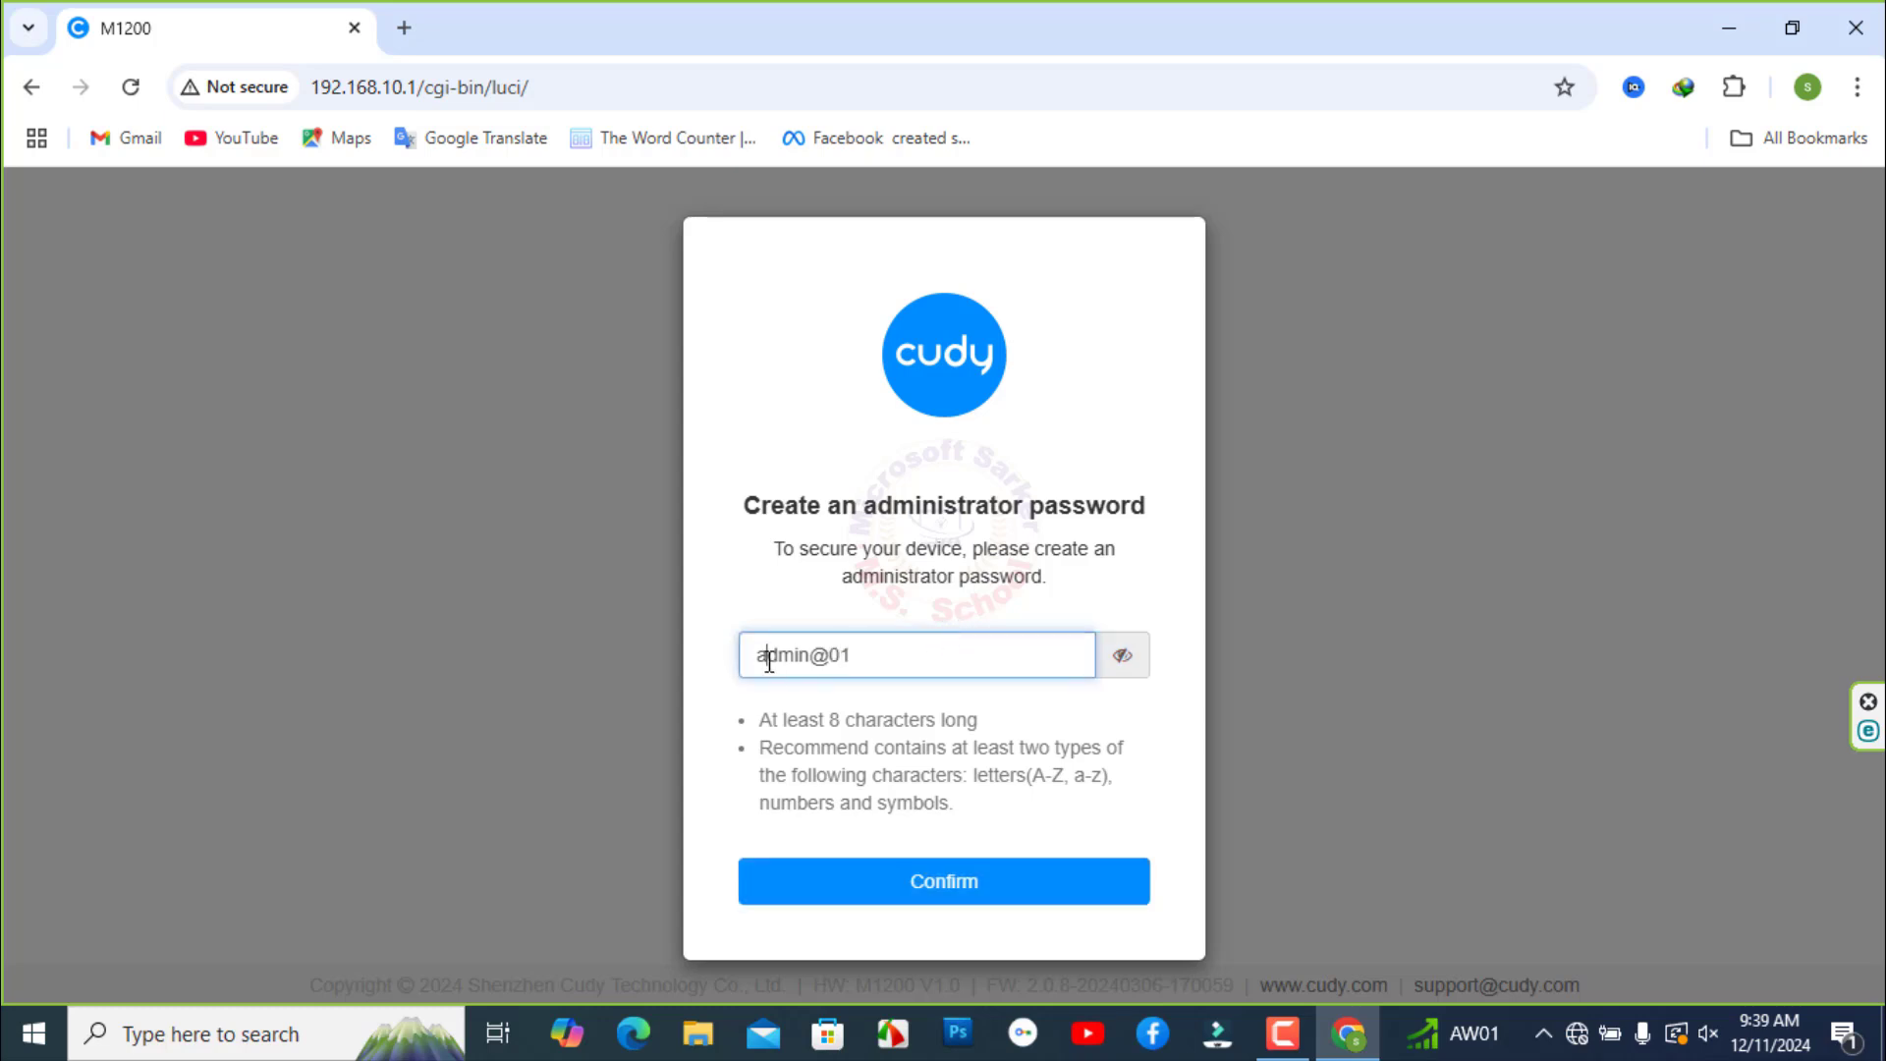
# - Enter the new administrator password, correct its first letter to uppercase, and confirm it
pyautogui.click(769, 663)
pyautogui.press('BackSpace')
pyautogui.write('A')
pyautogui.click(917, 879)
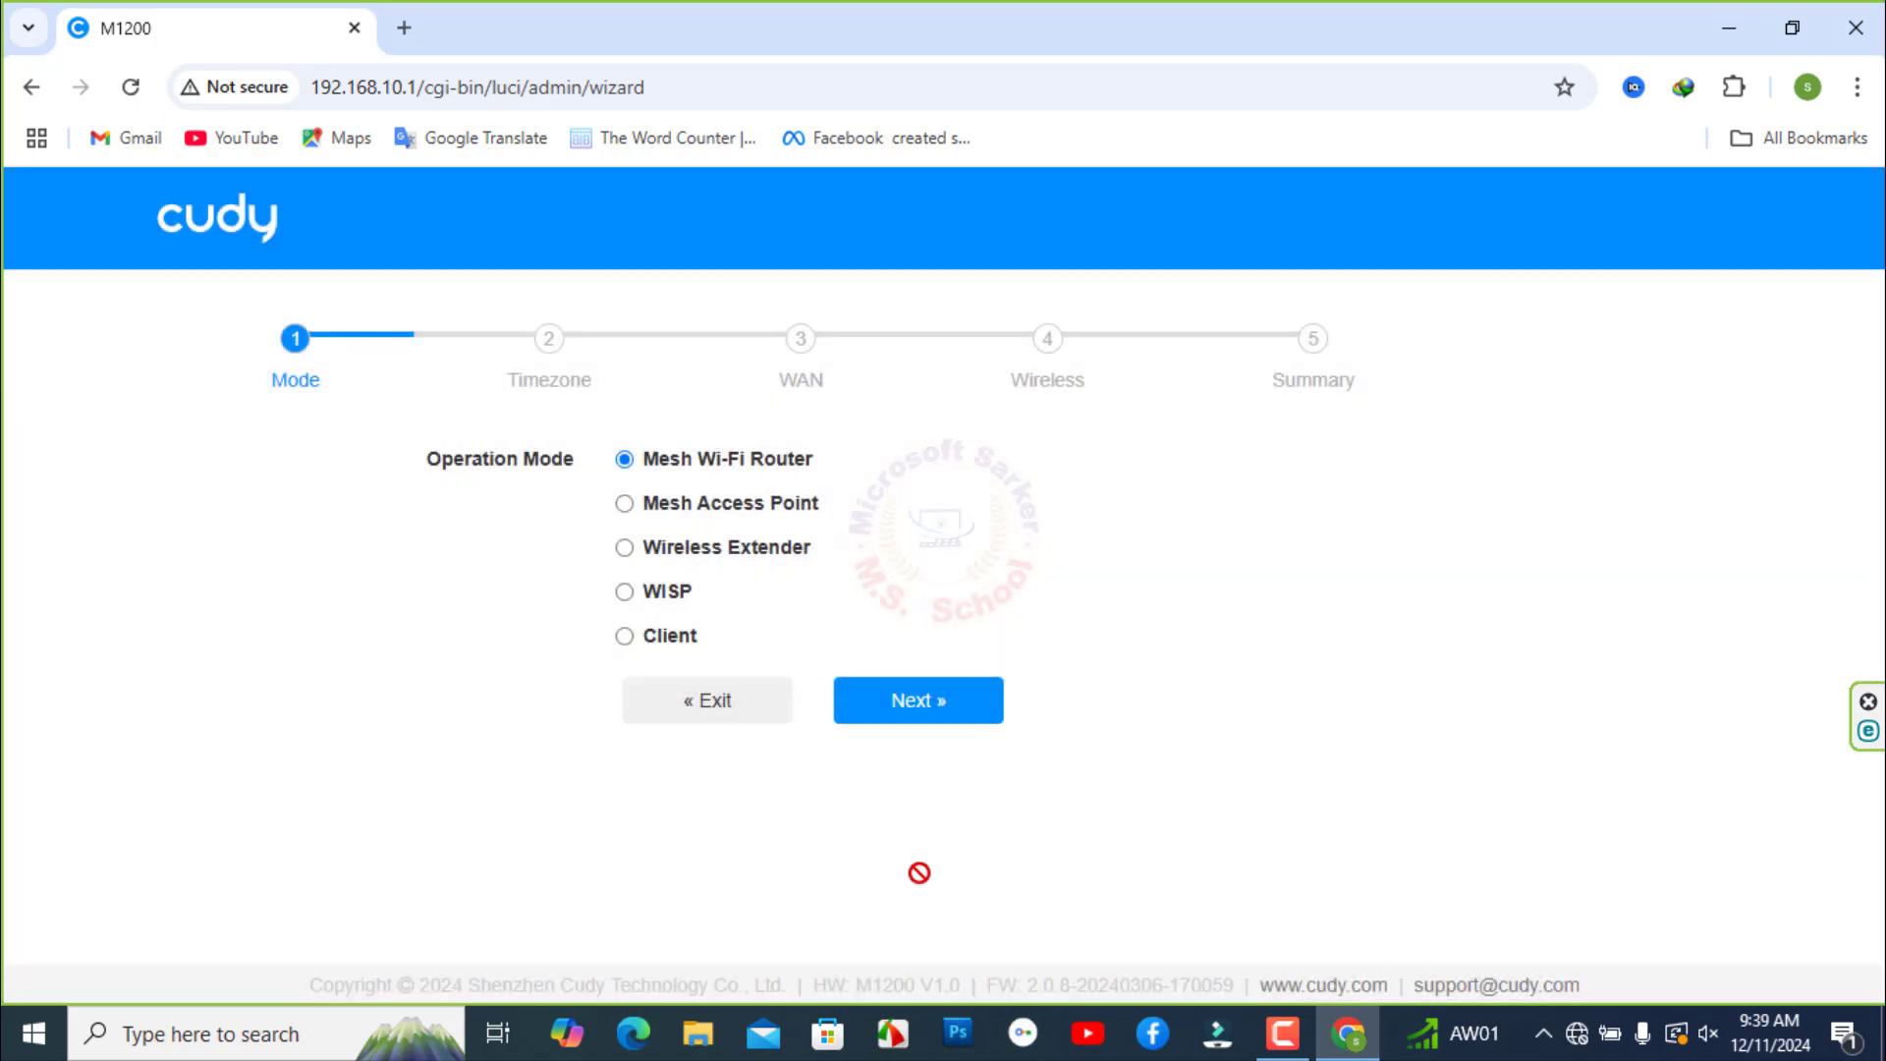
# - Keep Mesh Wi-Fi Router mode and the Asia/Dhaka time zone in the setup wizard
pyautogui.click(917, 702)
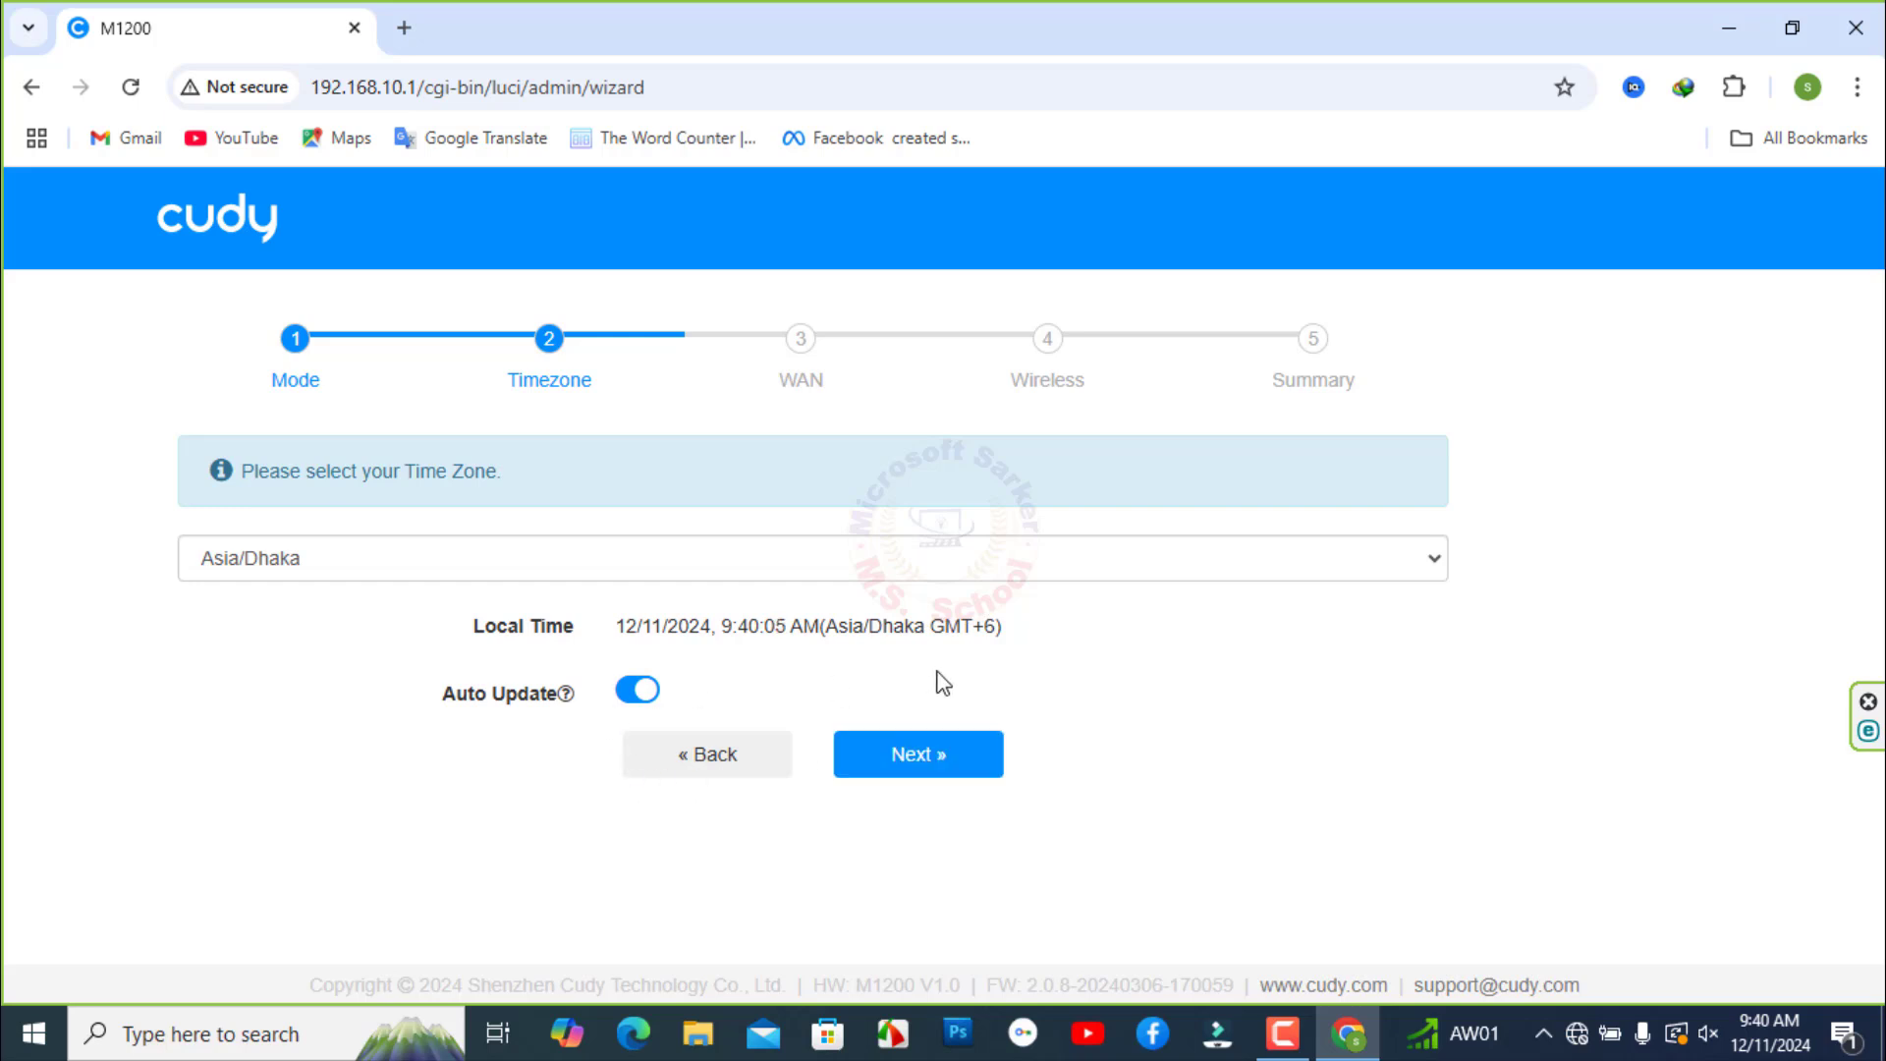
pyautogui.click(931, 759)
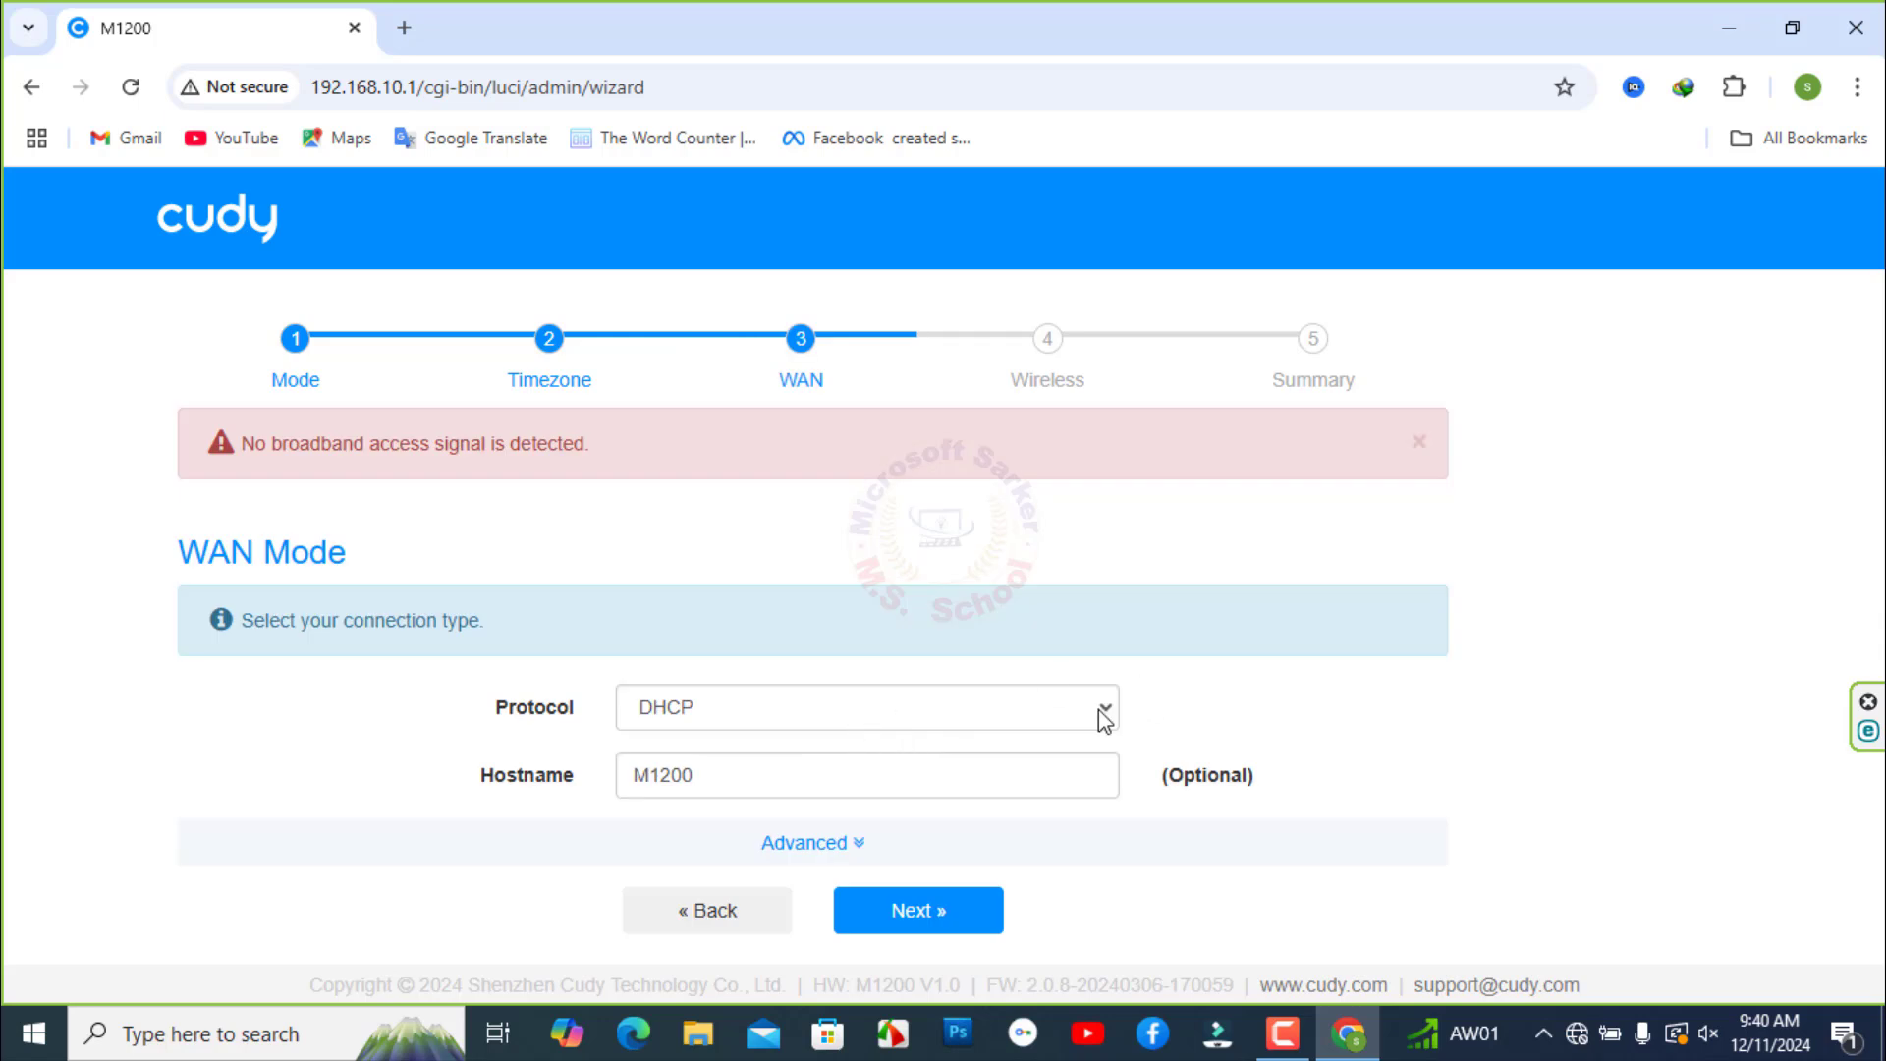
# - Switch the WAN protocol to Static (Fixed IP) with IP address 192.168.1.11
pyautogui.click(1103, 713)
pyautogui.press('Escape')
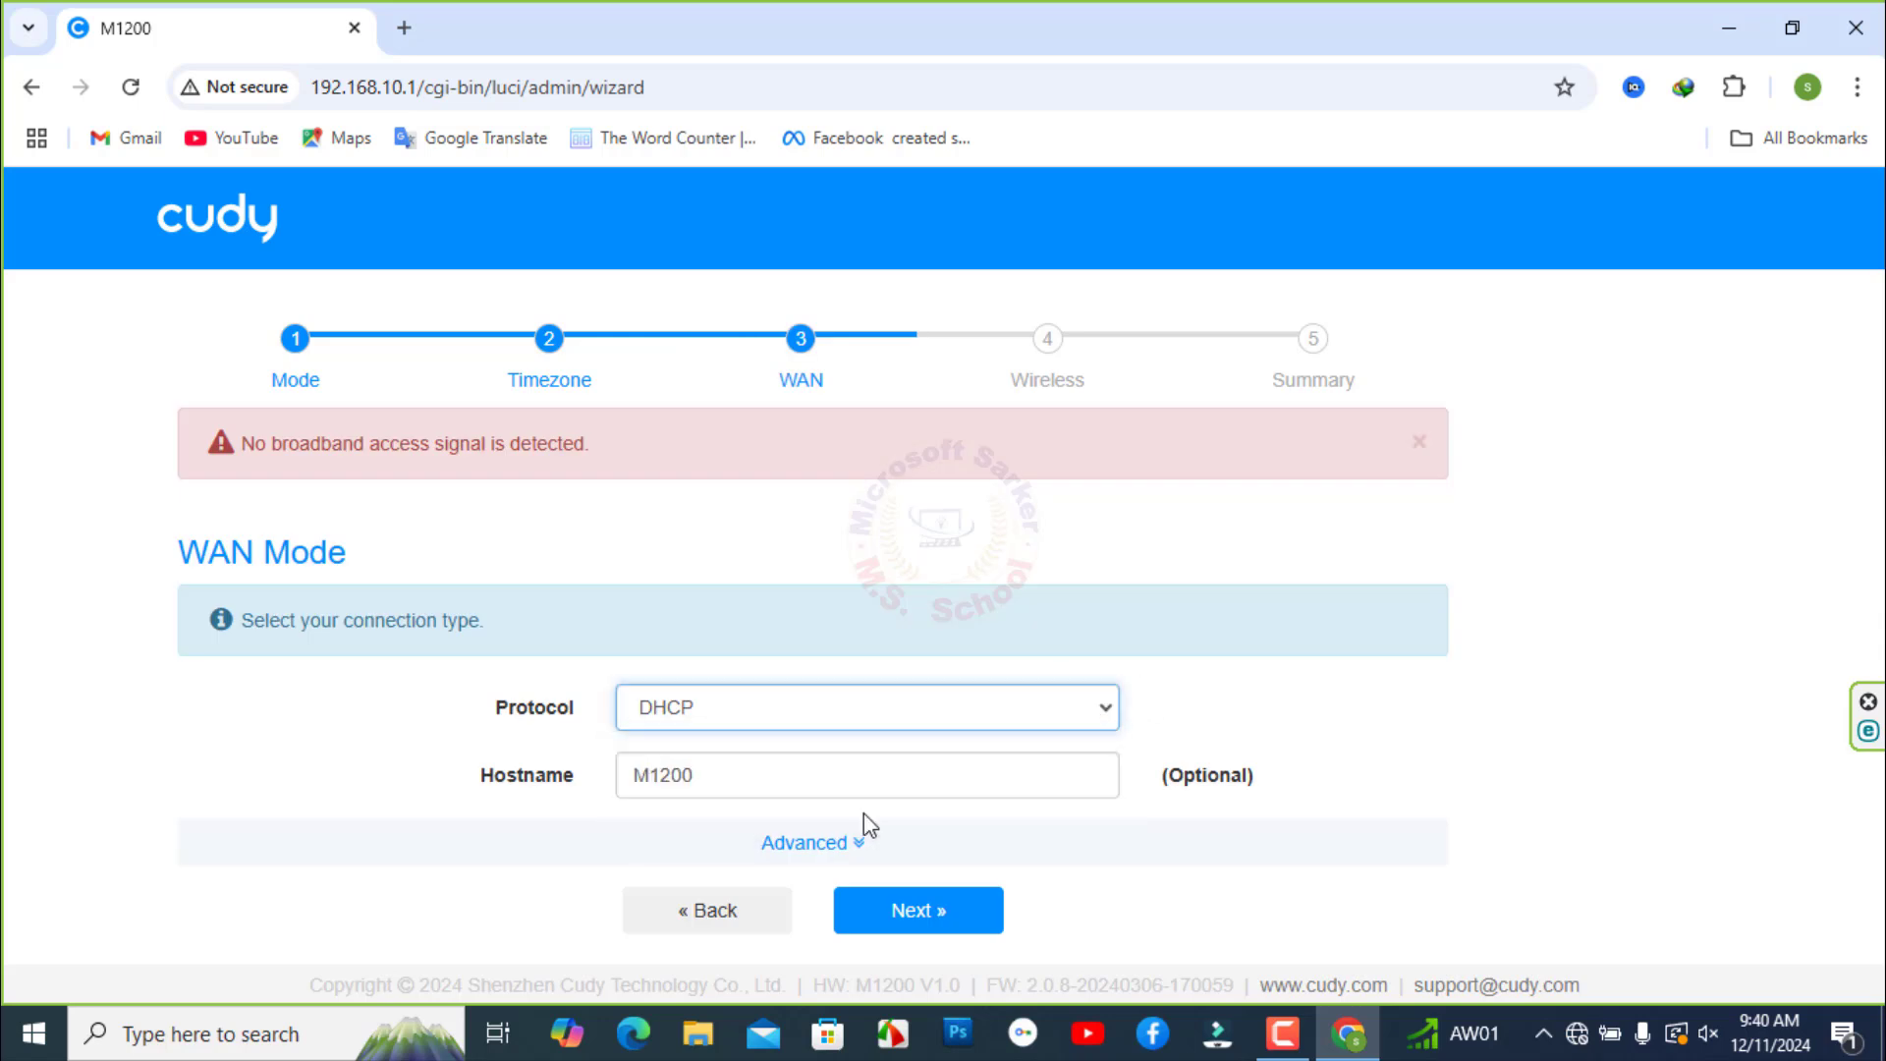
pyautogui.press('Down')
pyautogui.scroll(-2, 805, 711)
pyautogui.click(652, 639)
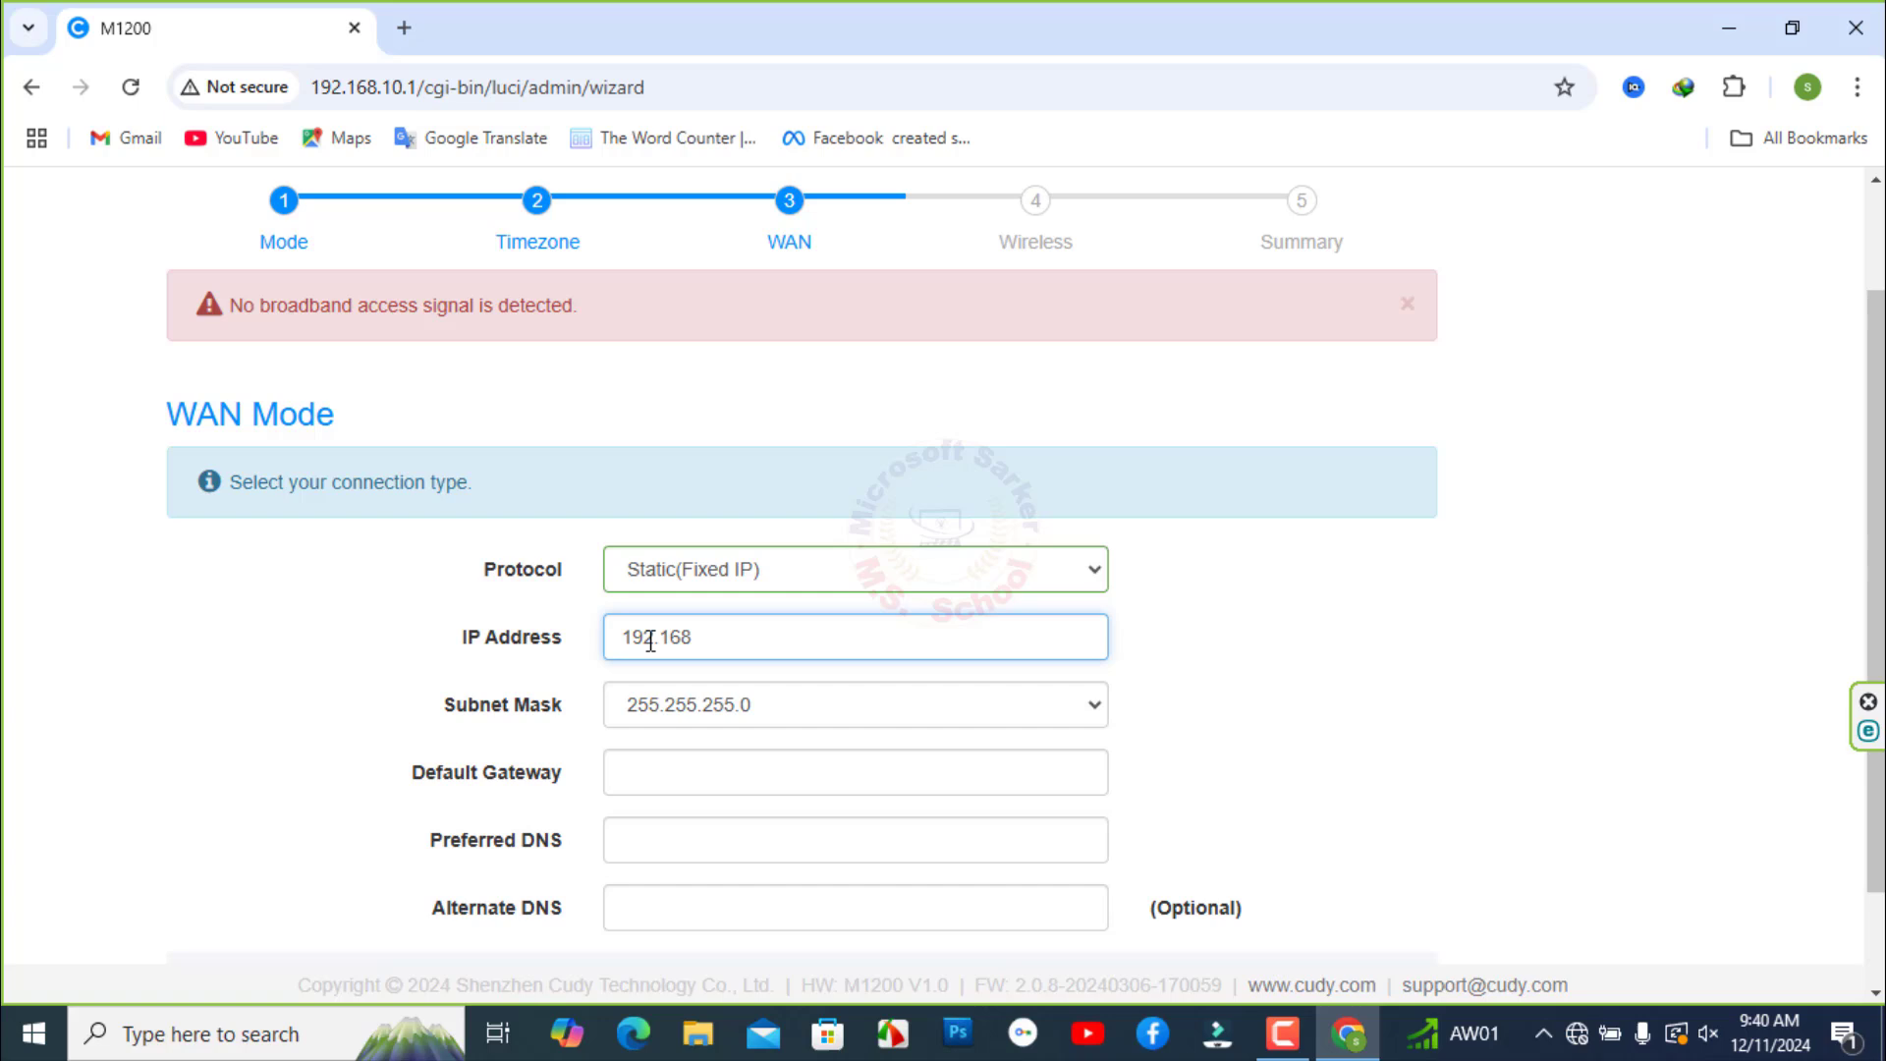
pyautogui.write('192.168.1.11')
# - Set the default gateway to 192.168.1.1 and preferred DNS to 8.8.8.8, then continue
pyautogui.click(681, 769)
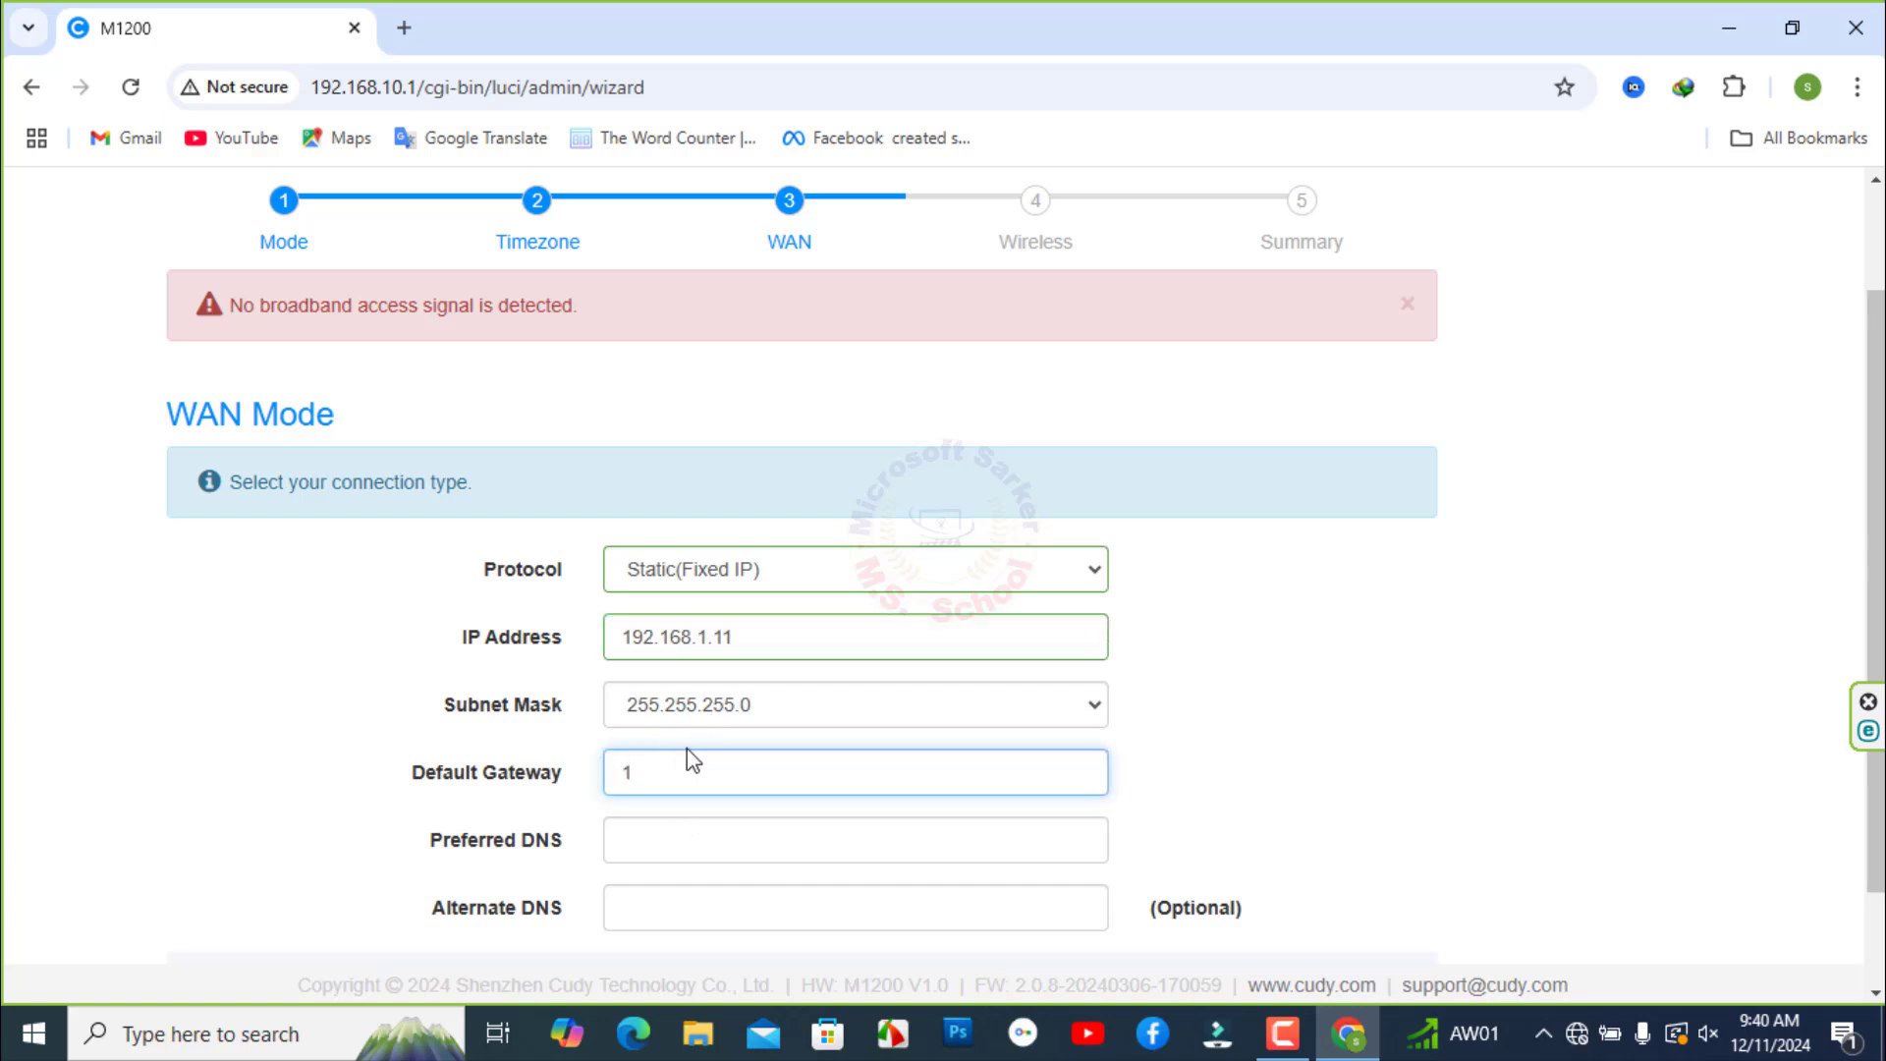
pyautogui.write('1921')
pyautogui.press('BackSpace')
pyautogui.write('.168.1.1')
pyautogui.scroll(-2, 892, 703)
pyautogui.click(699, 709)
pyautogui.write('8.8.8')
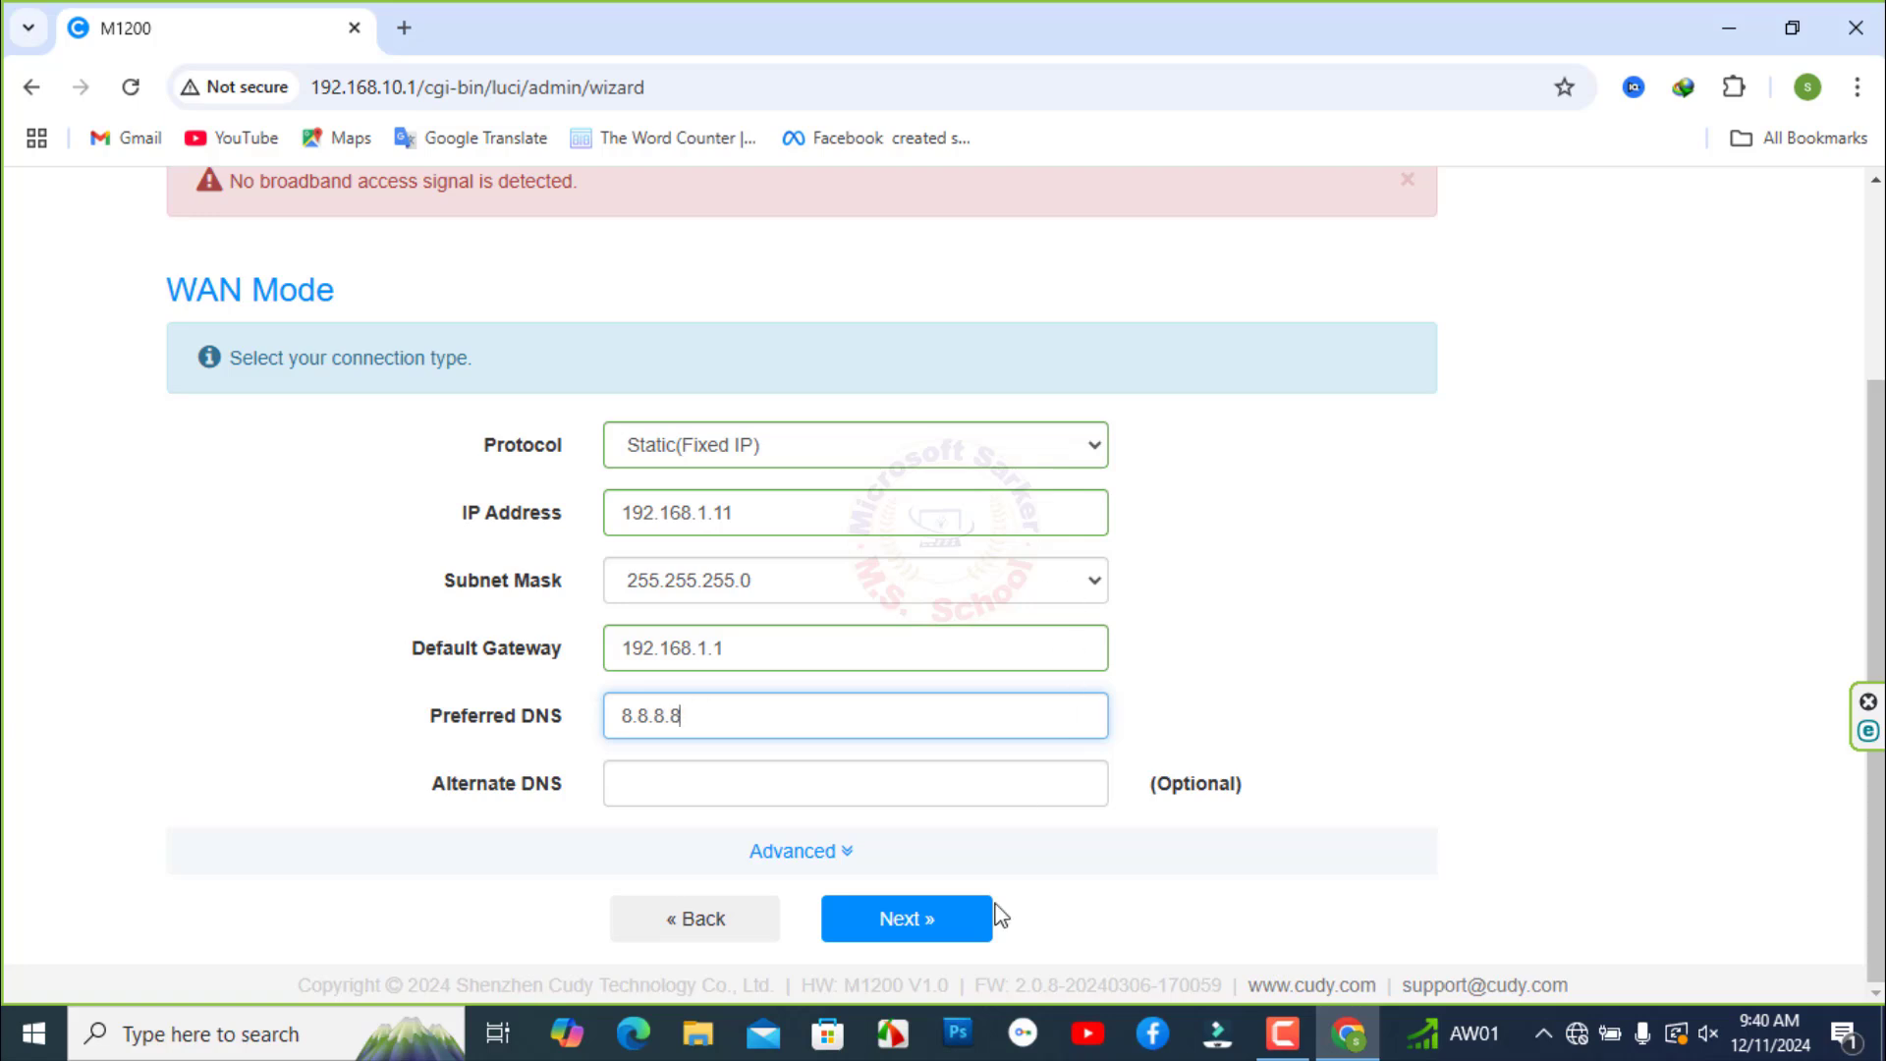
pyautogui.click(941, 919)
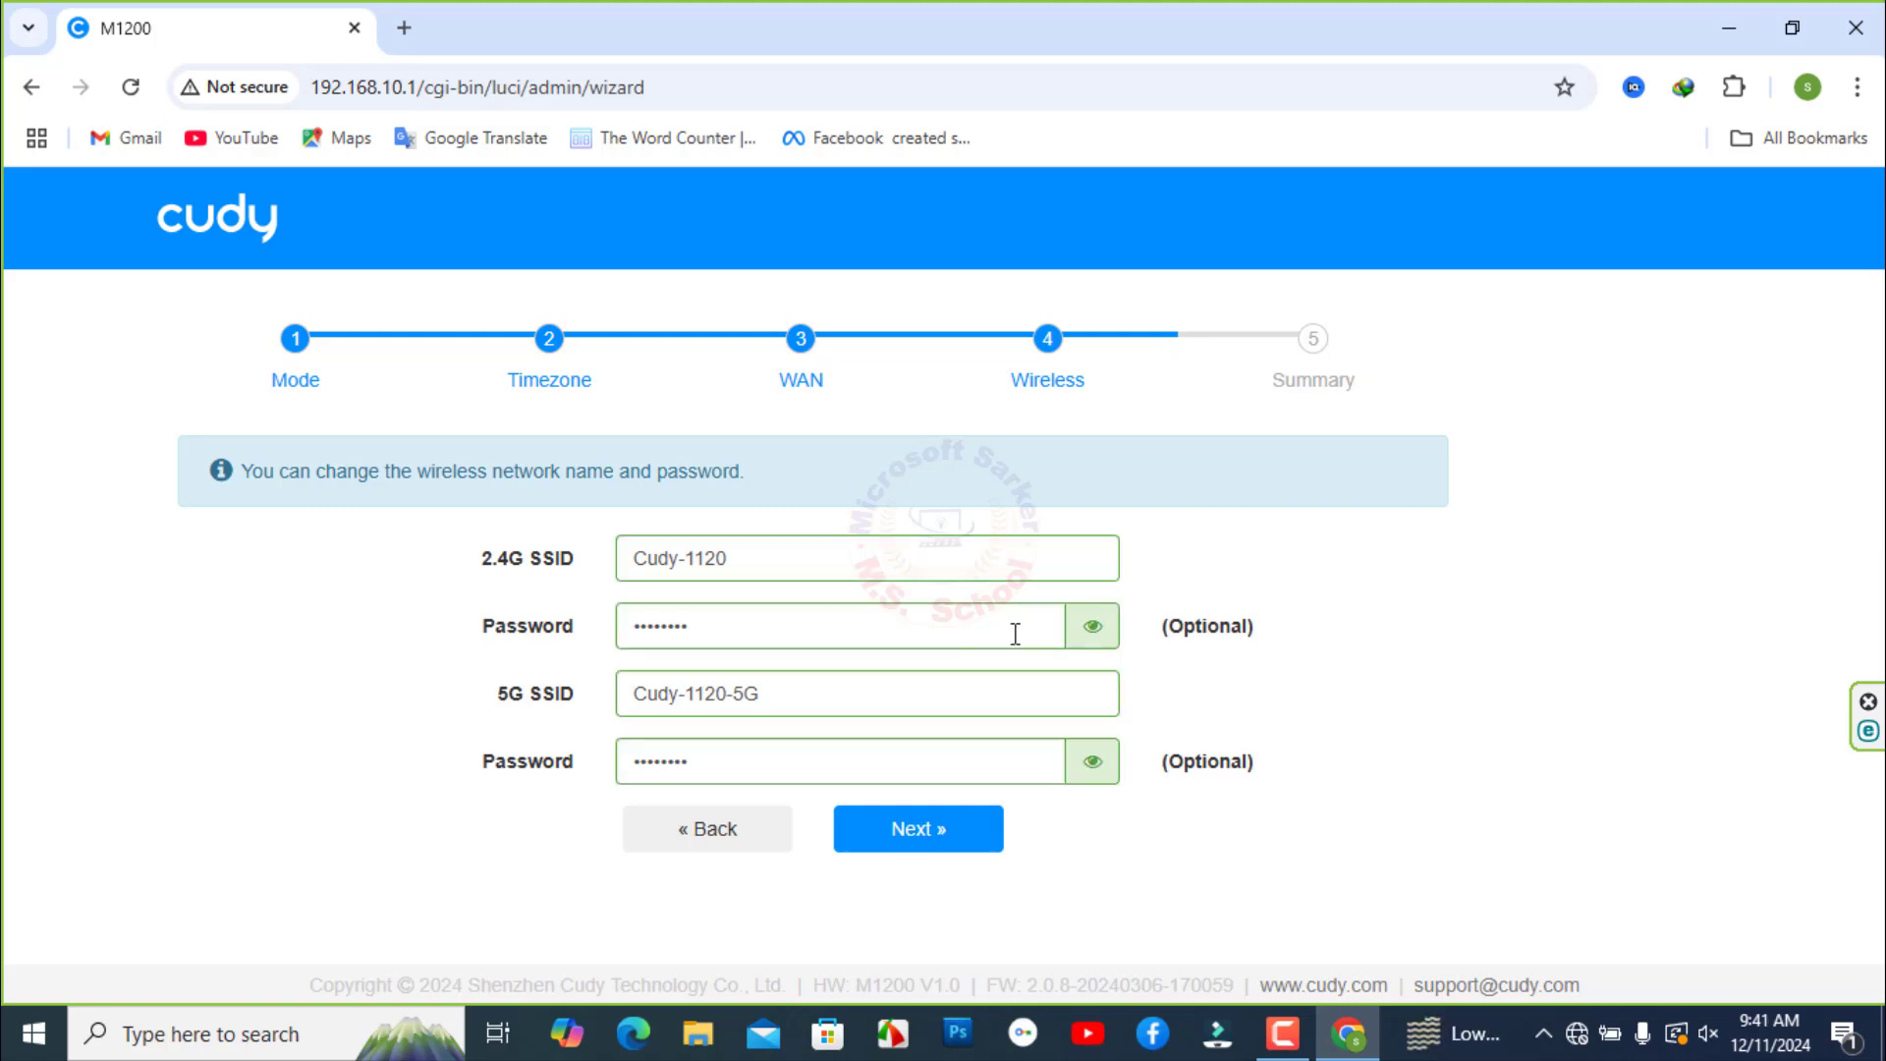
# - Rename the 2.4G Wi-Fi network to IT Router 2G and give it a new password
pyautogui.click(1093, 629)
pyautogui.moveTo(896, 571); pyautogui.dragTo(619, 538)
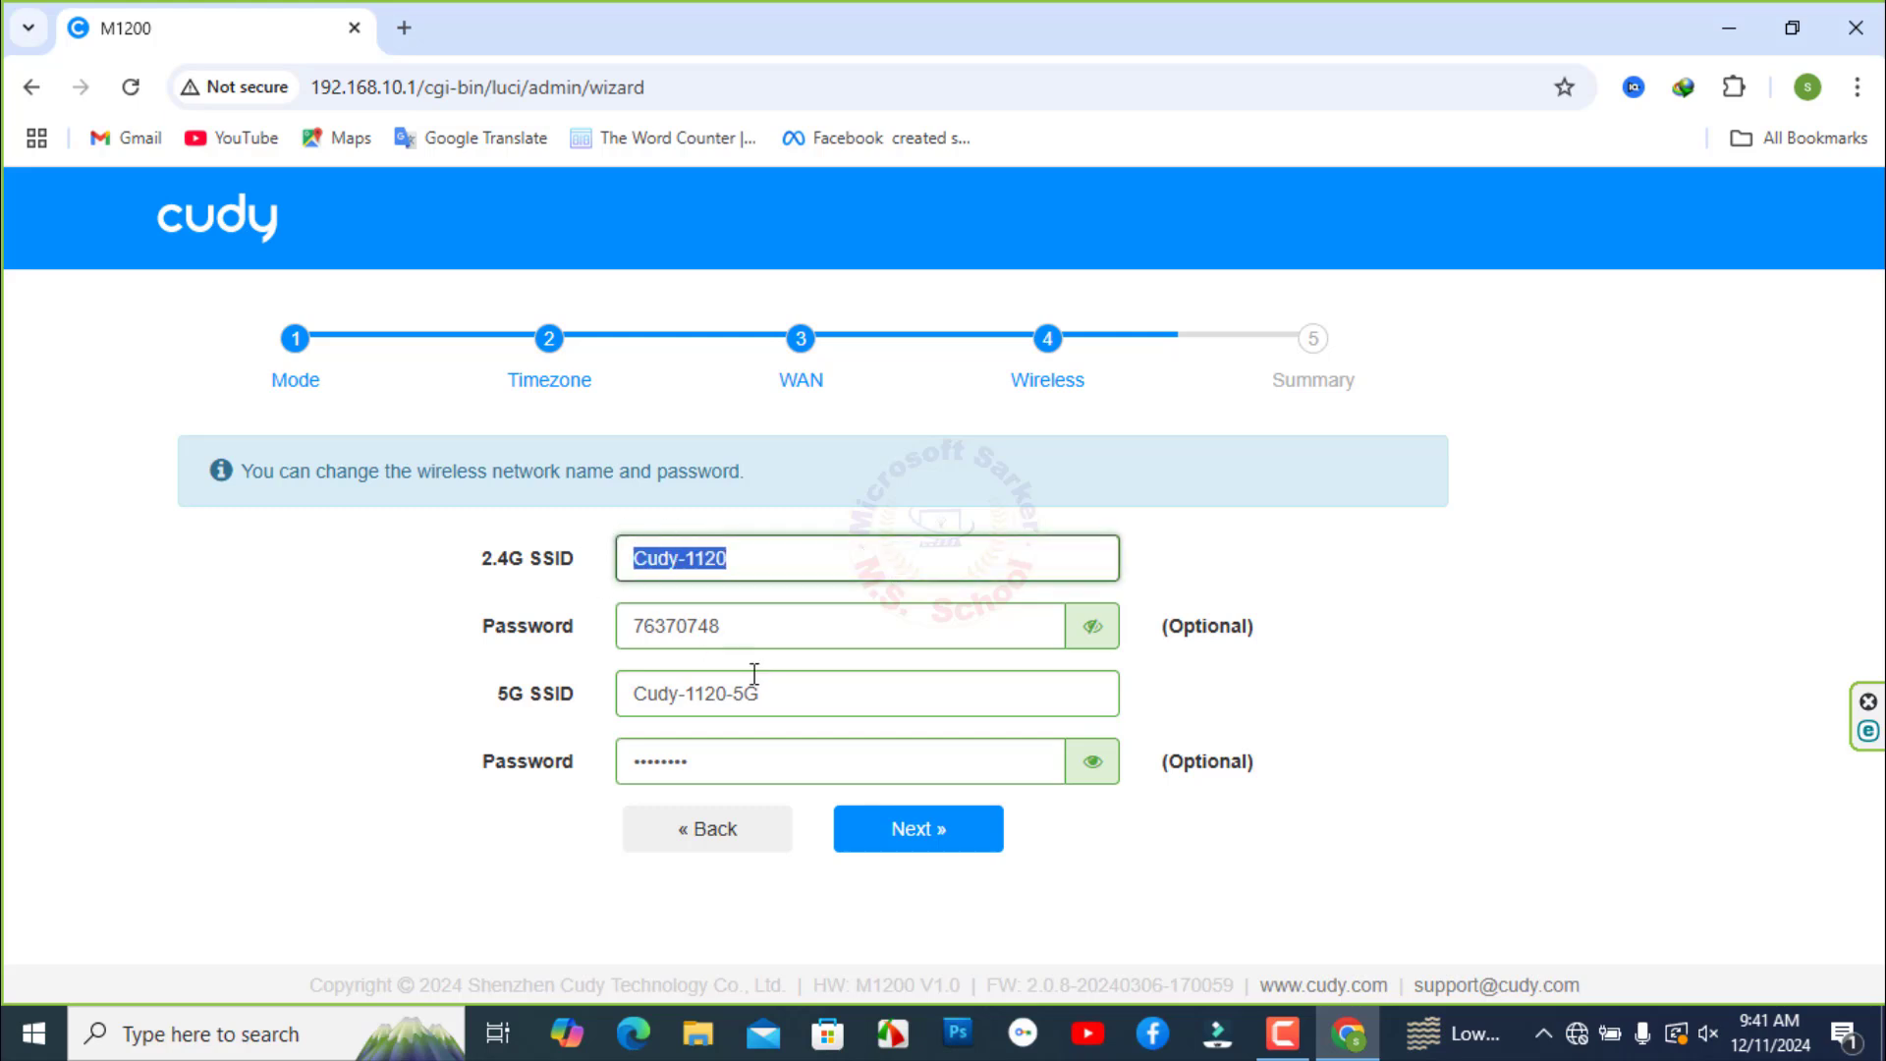
pyautogui.press('BackSpace')
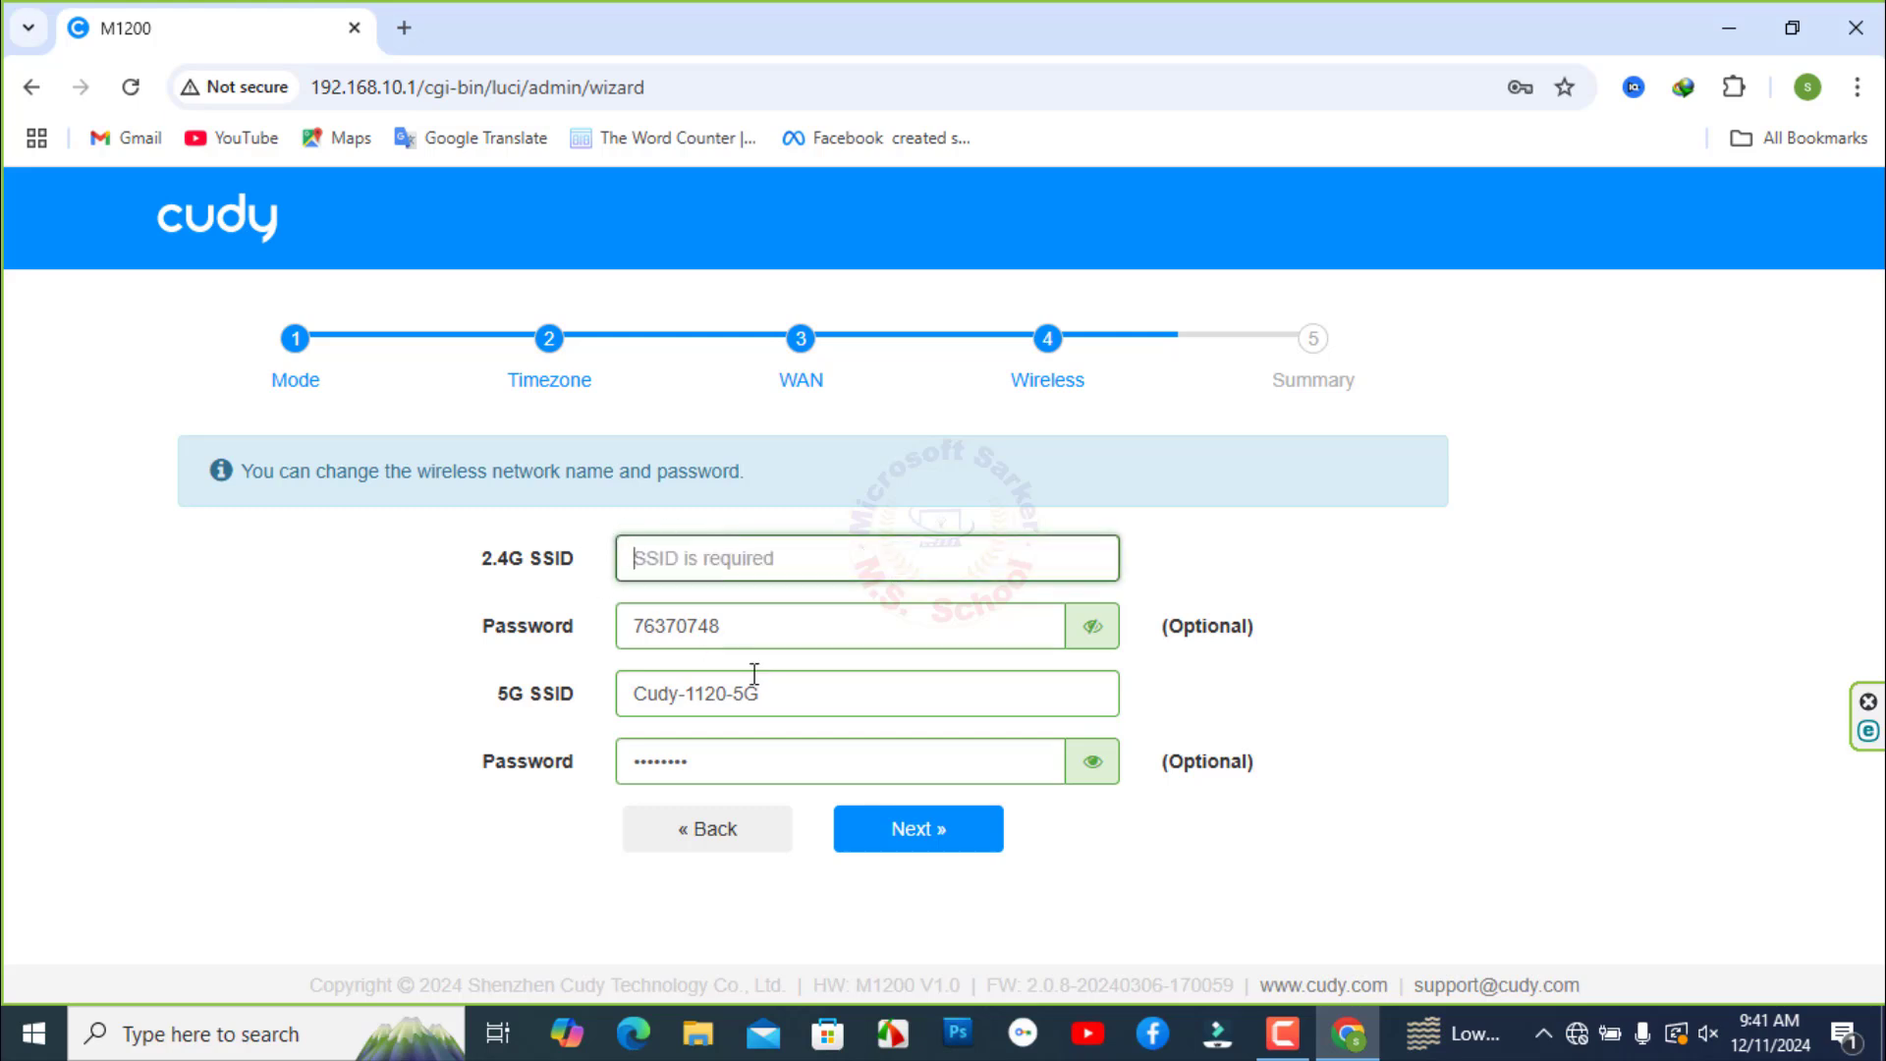
pyautogui.write('IR')
pyautogui.write(' Rot')
pyautogui.write('uter')
pyautogui.moveTo(733, 626); pyautogui.dragTo(632, 626)
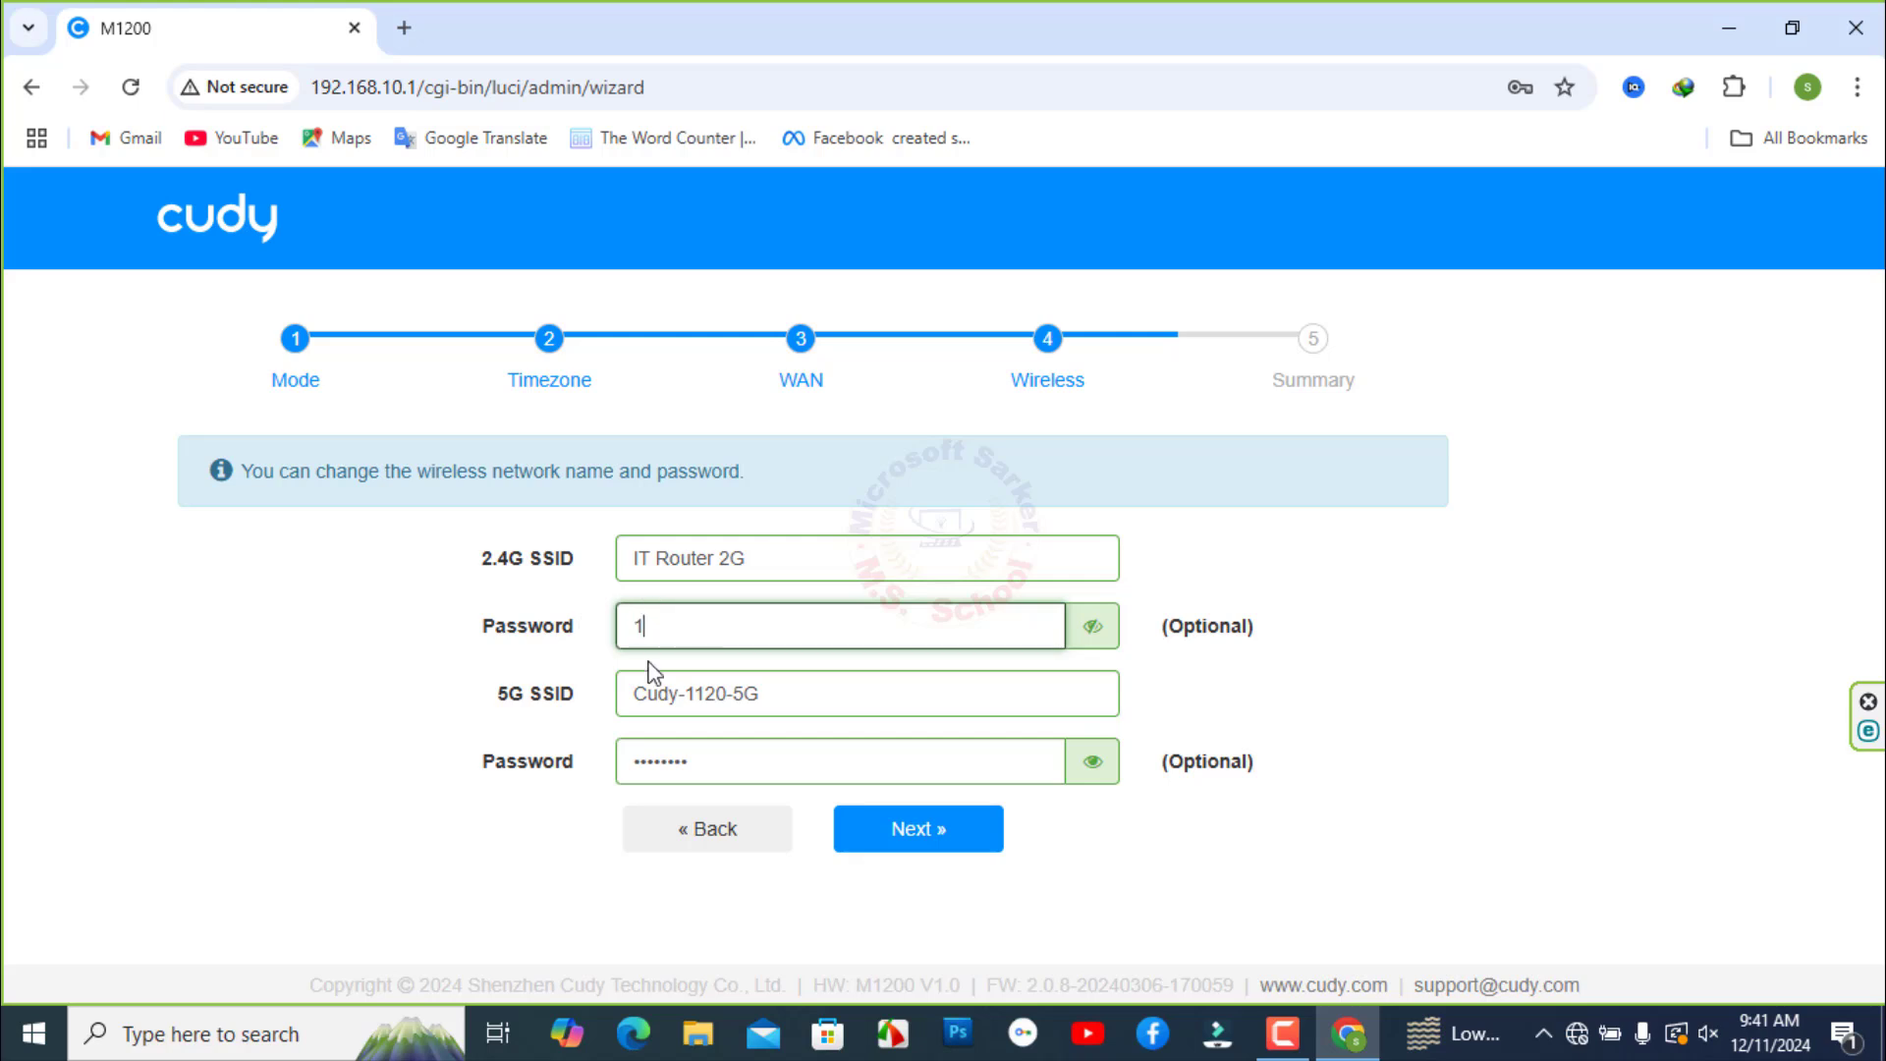
# - Rename the 5G Wi-Fi network to IT Router 5G with a new password and continue to the summary
pyautogui.moveTo(792, 688); pyautogui.dragTo(619, 699)
pyautogui.write('IT')
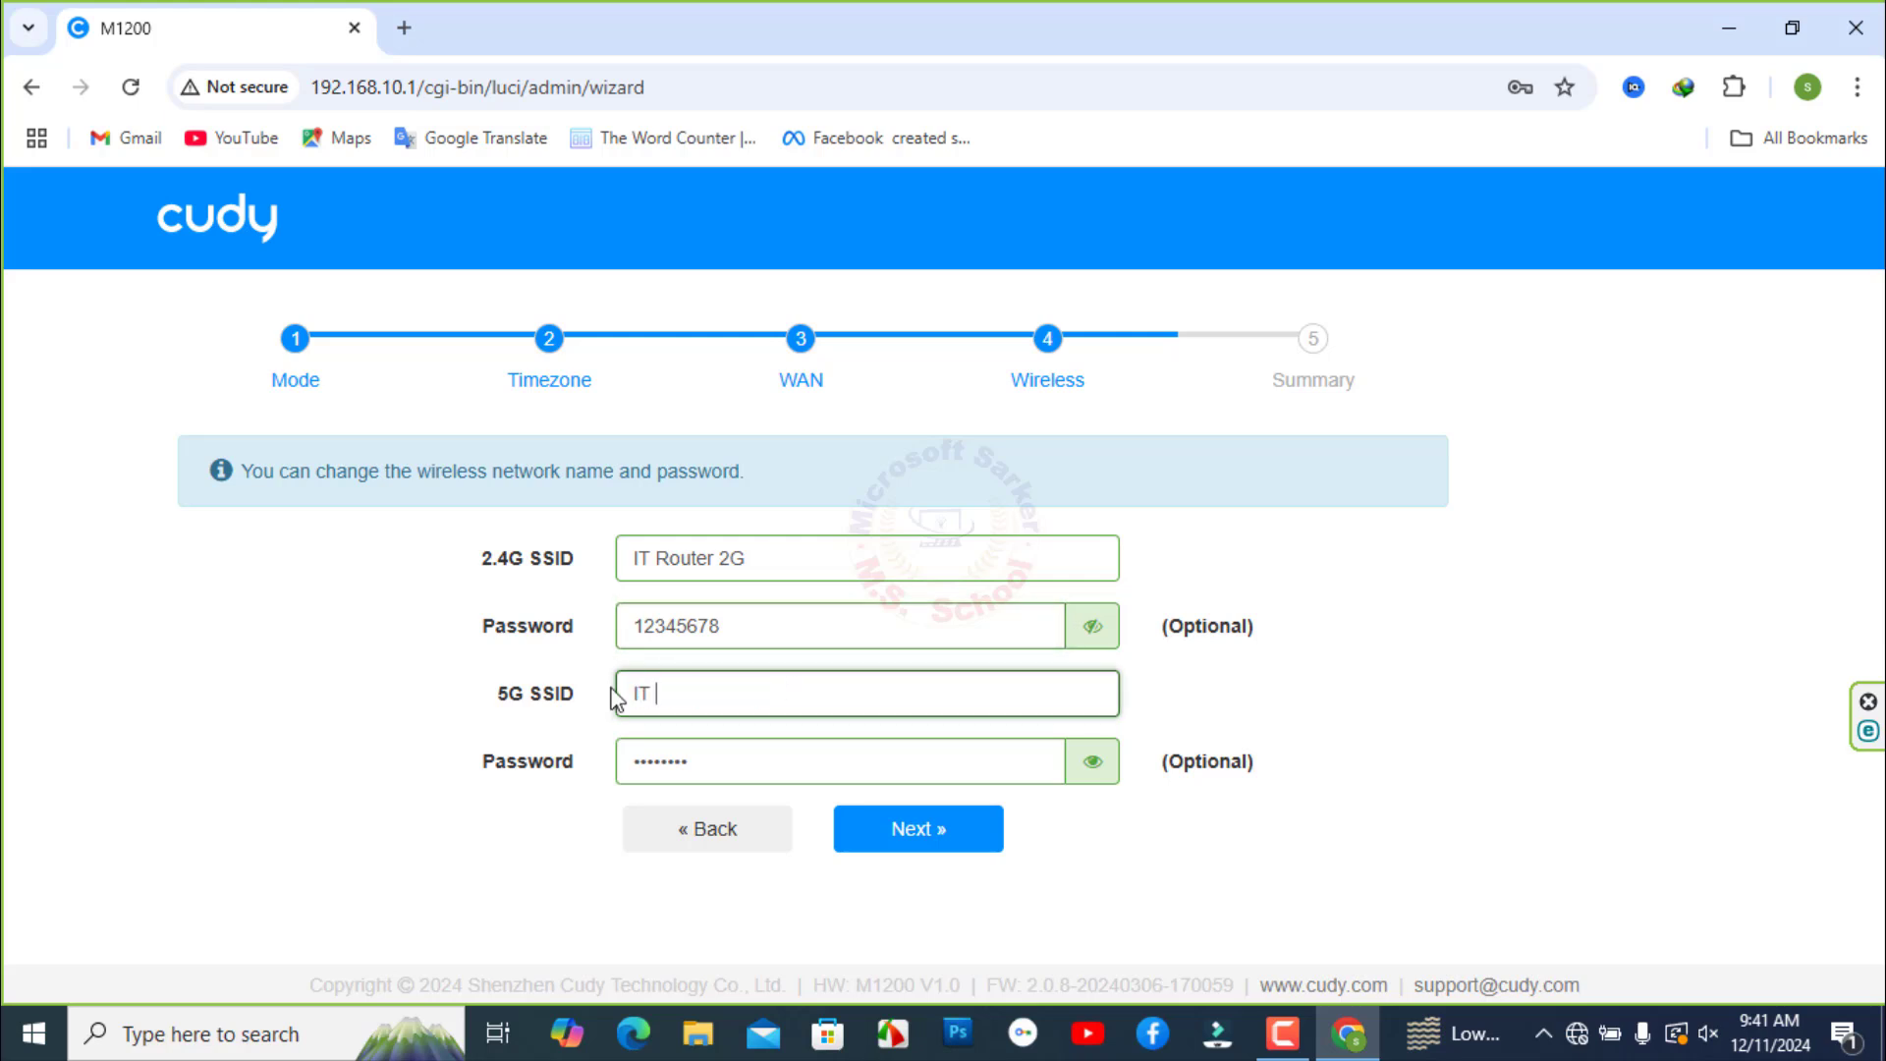
pyautogui.write(' Router 5G')
pyautogui.moveTo(728, 758); pyautogui.dragTo(621, 758)
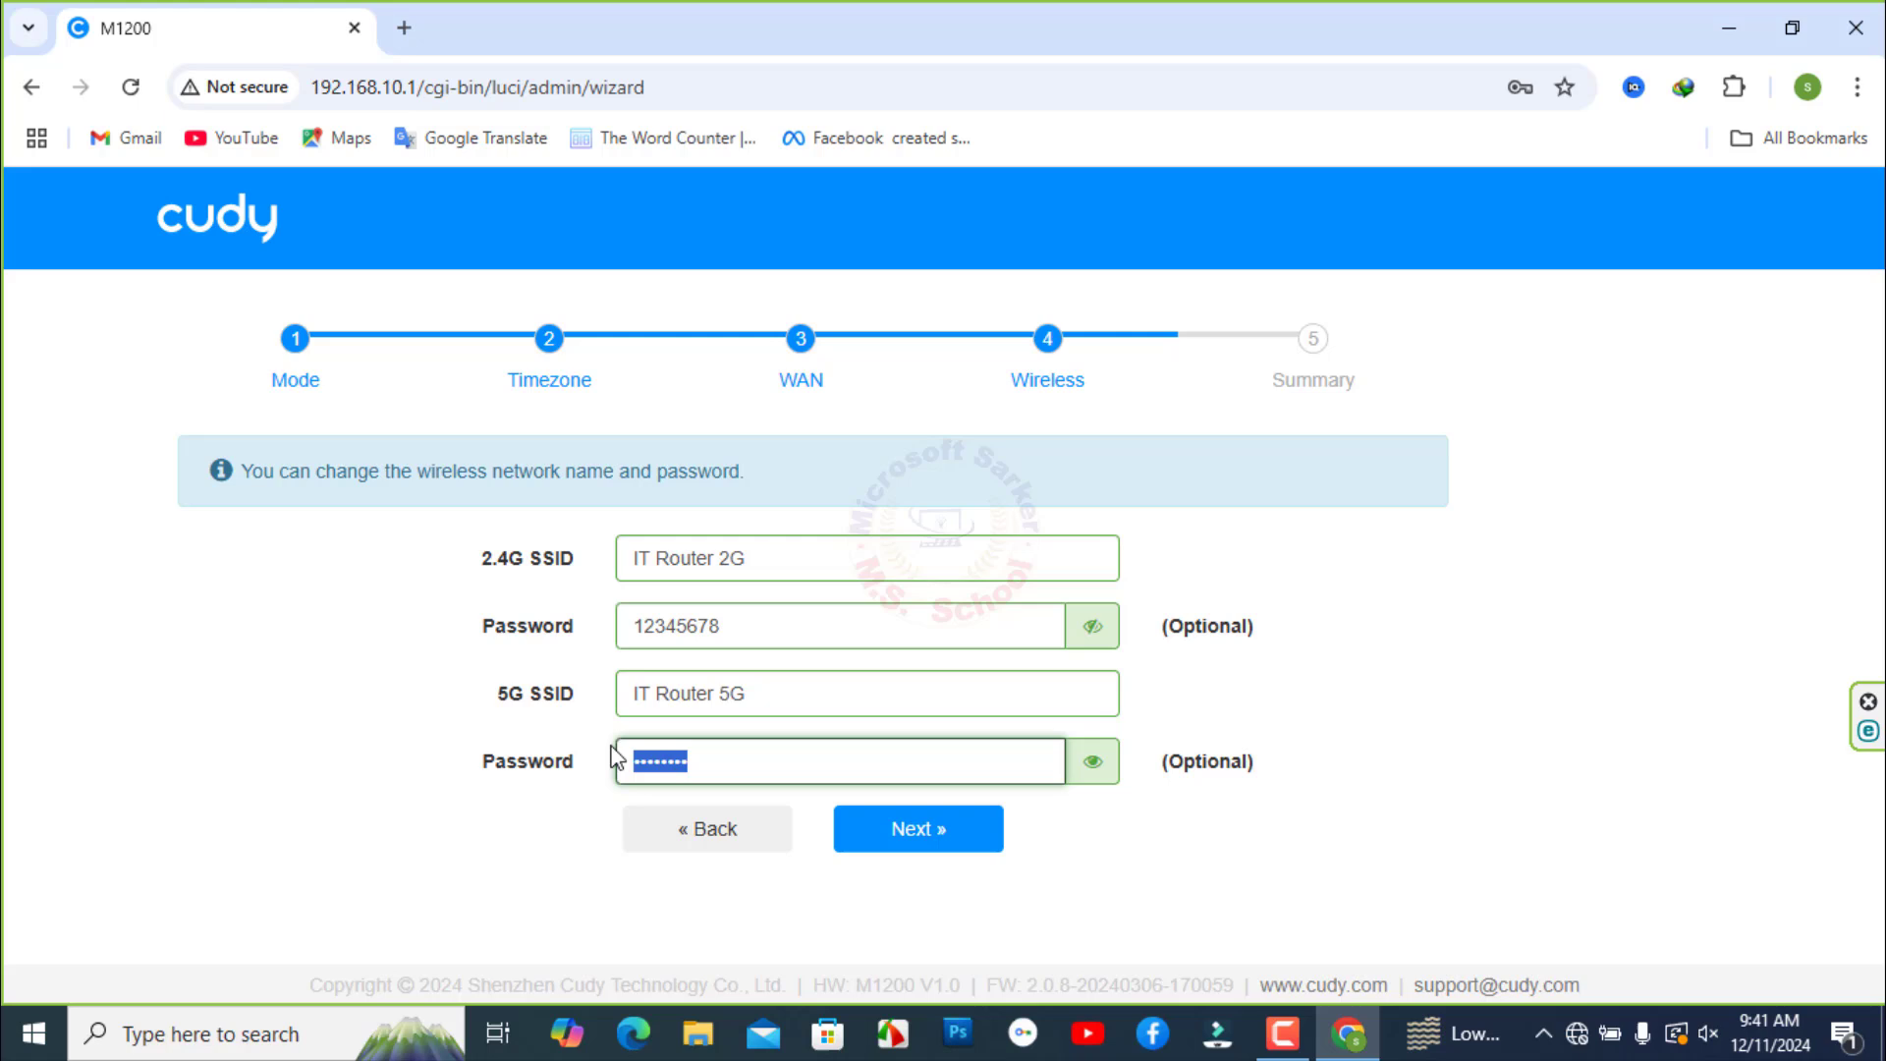
pyautogui.press('BackSpace')
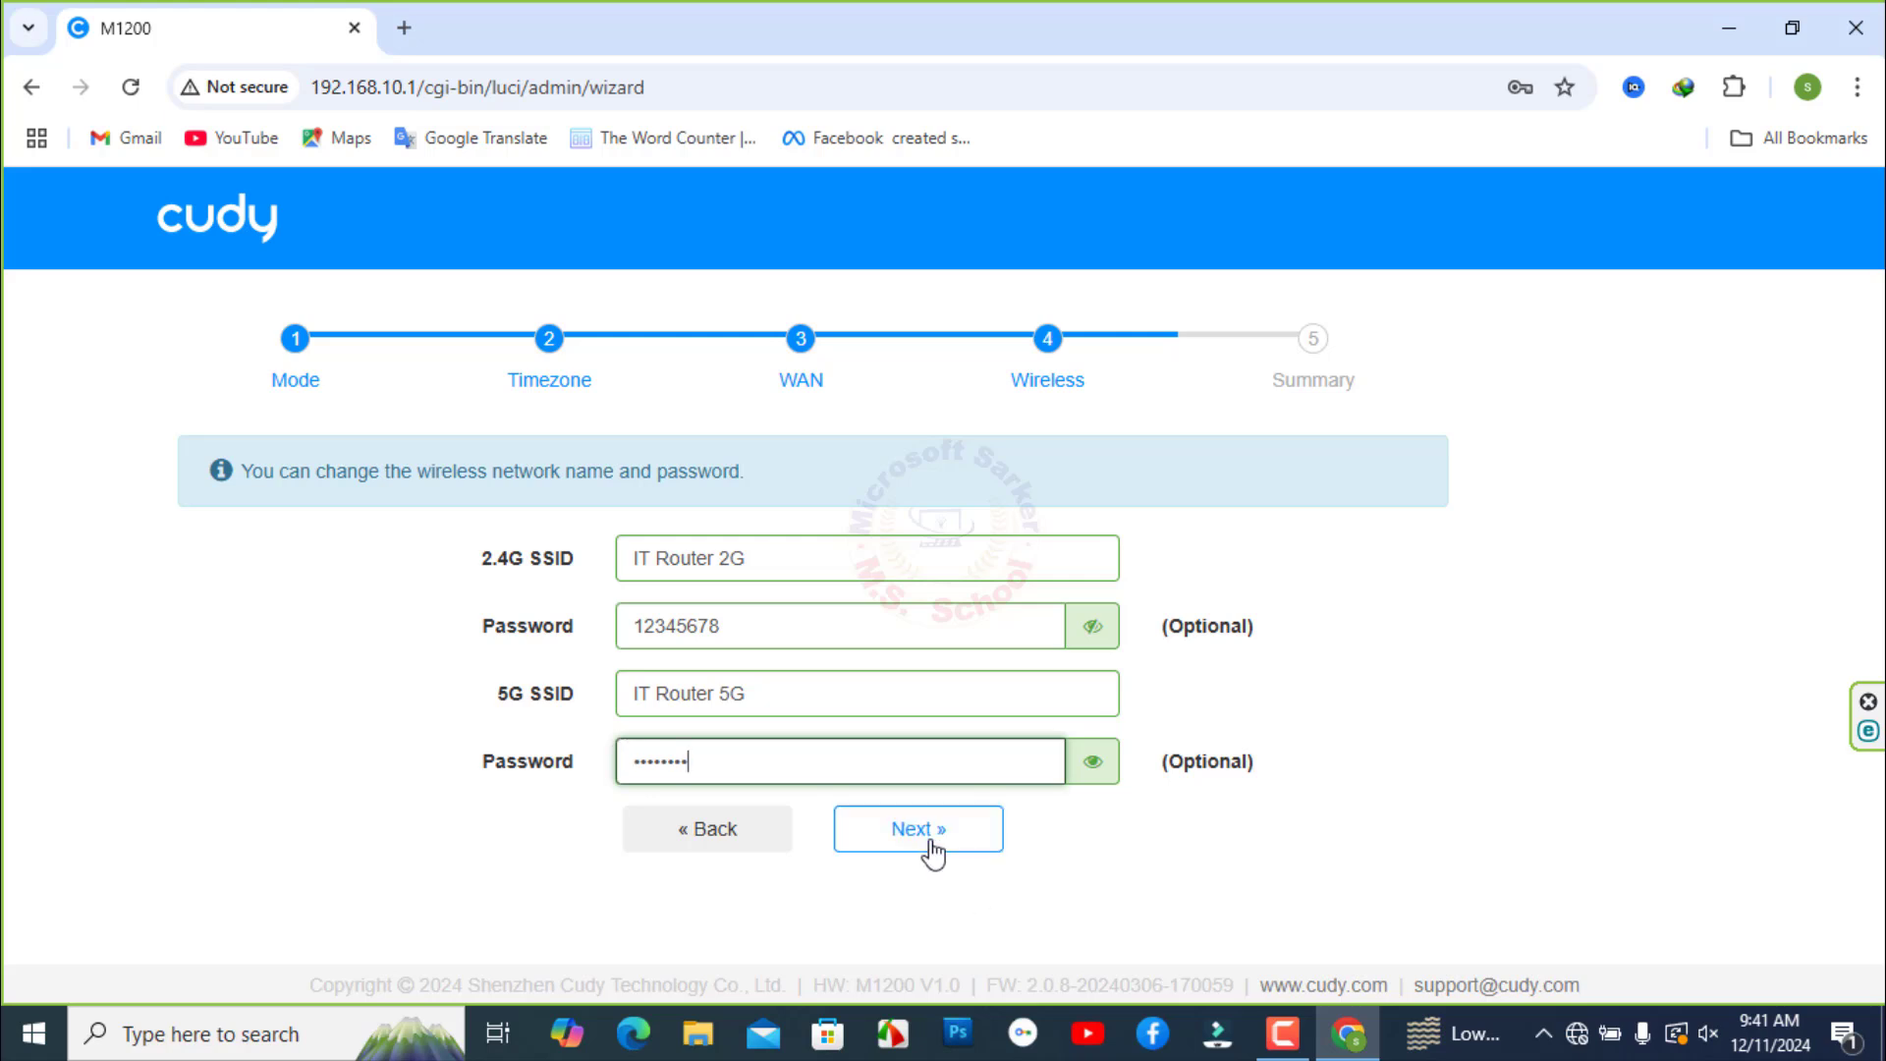
pyautogui.click(929, 837)
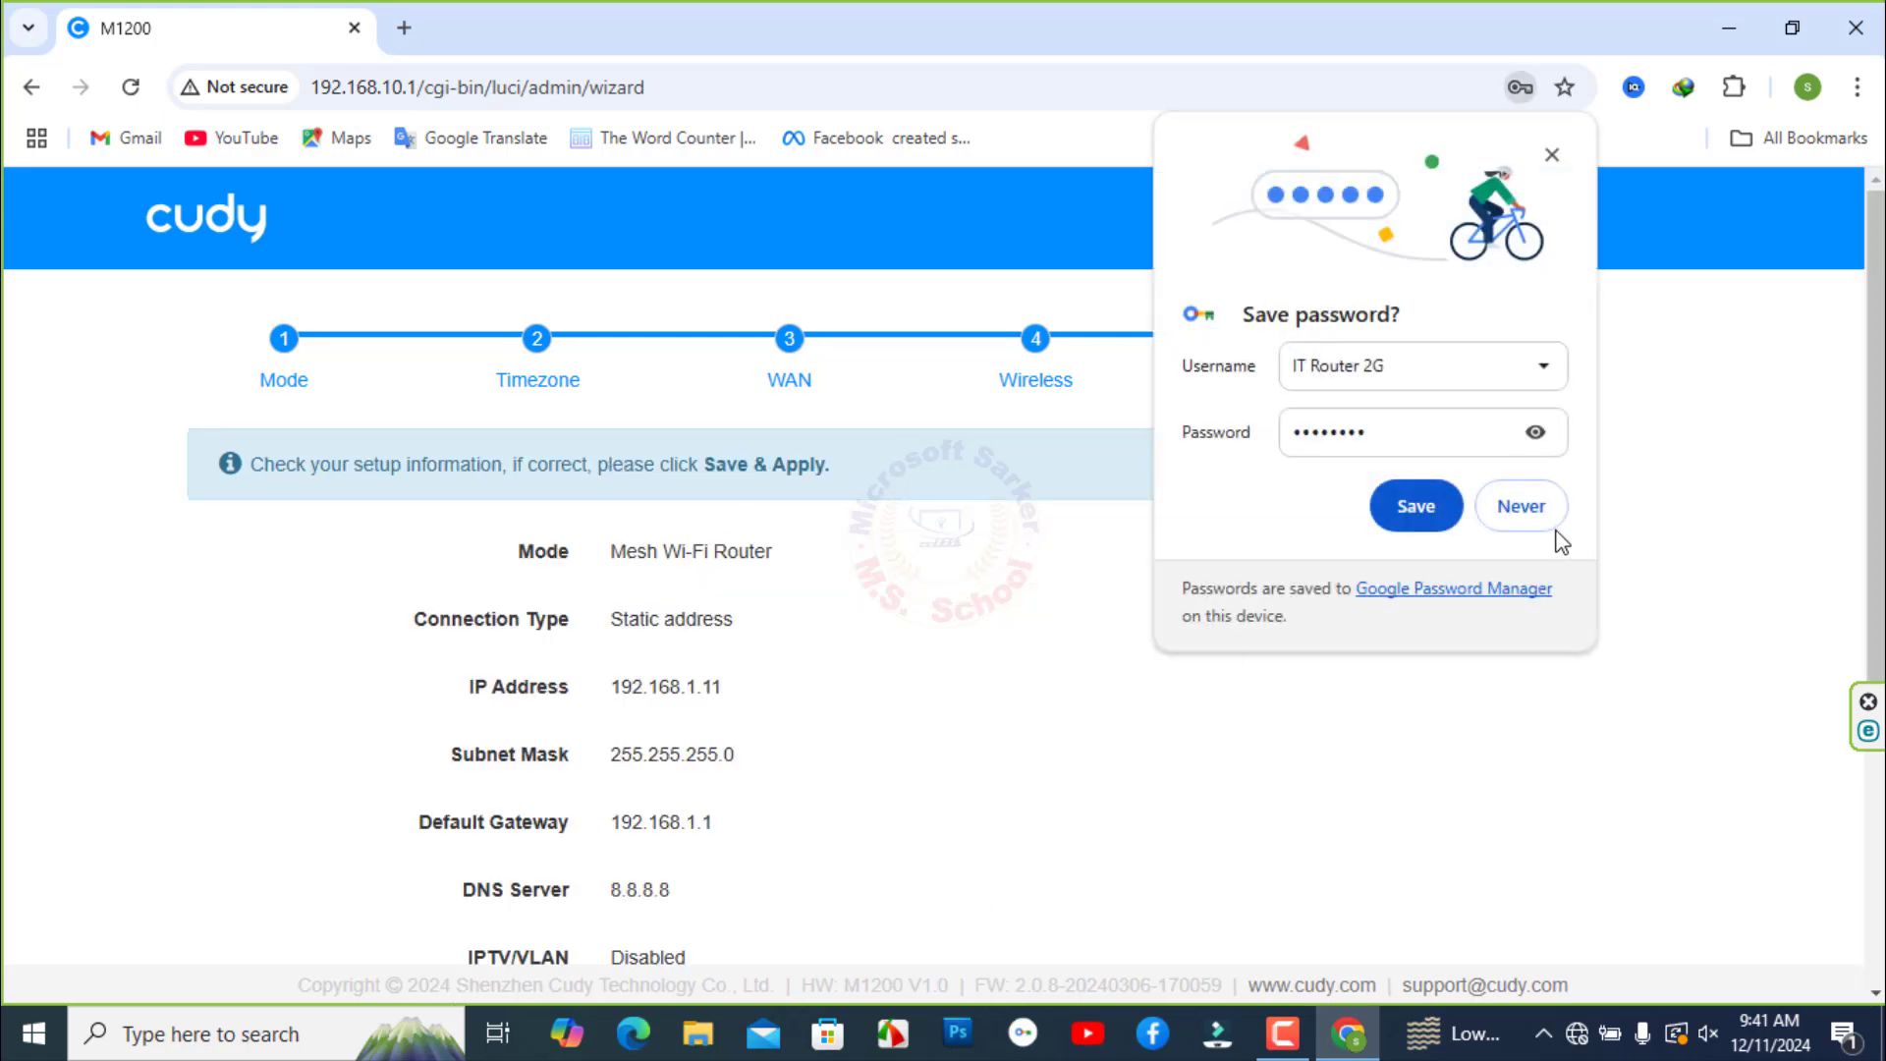
# - Decline Chrome's password saving, Save & Apply the router settings, and review the disconnection notice
pyautogui.click(1522, 503)
pyautogui.scroll(-5, 1006, 547)
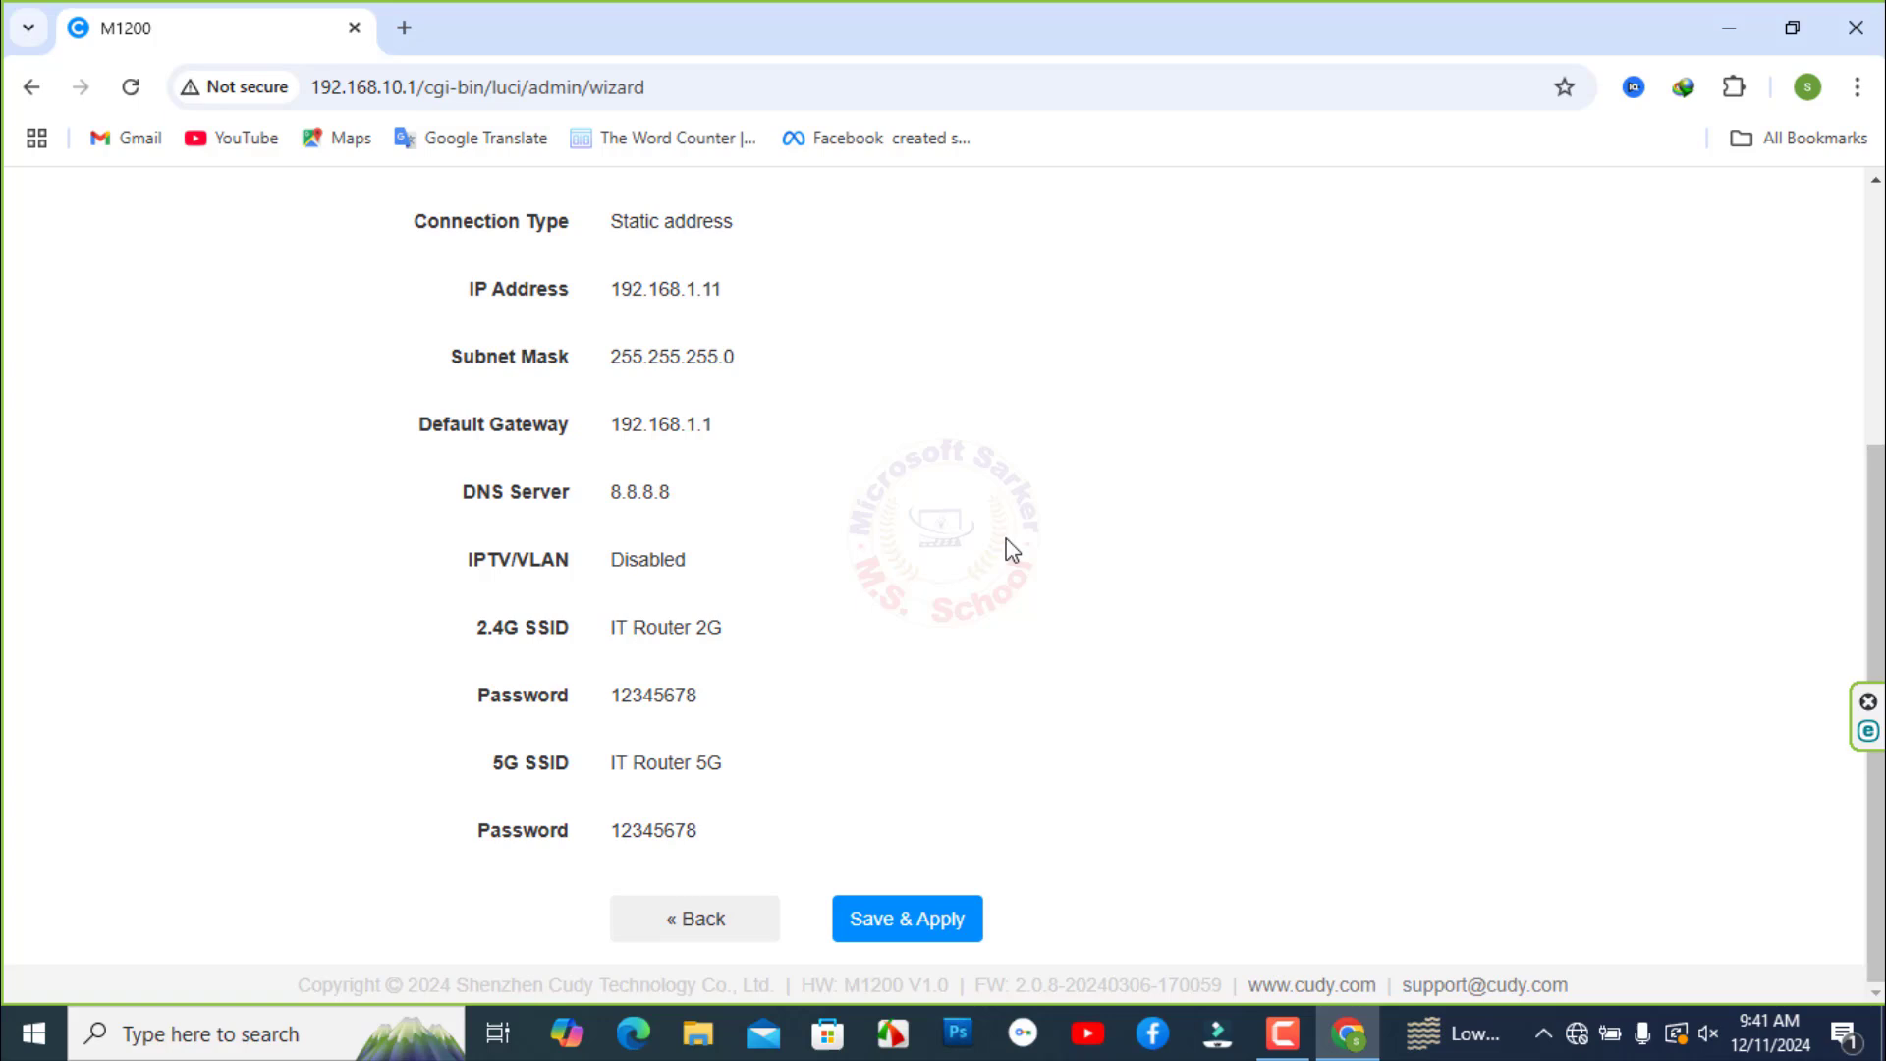
pyautogui.click(899, 925)
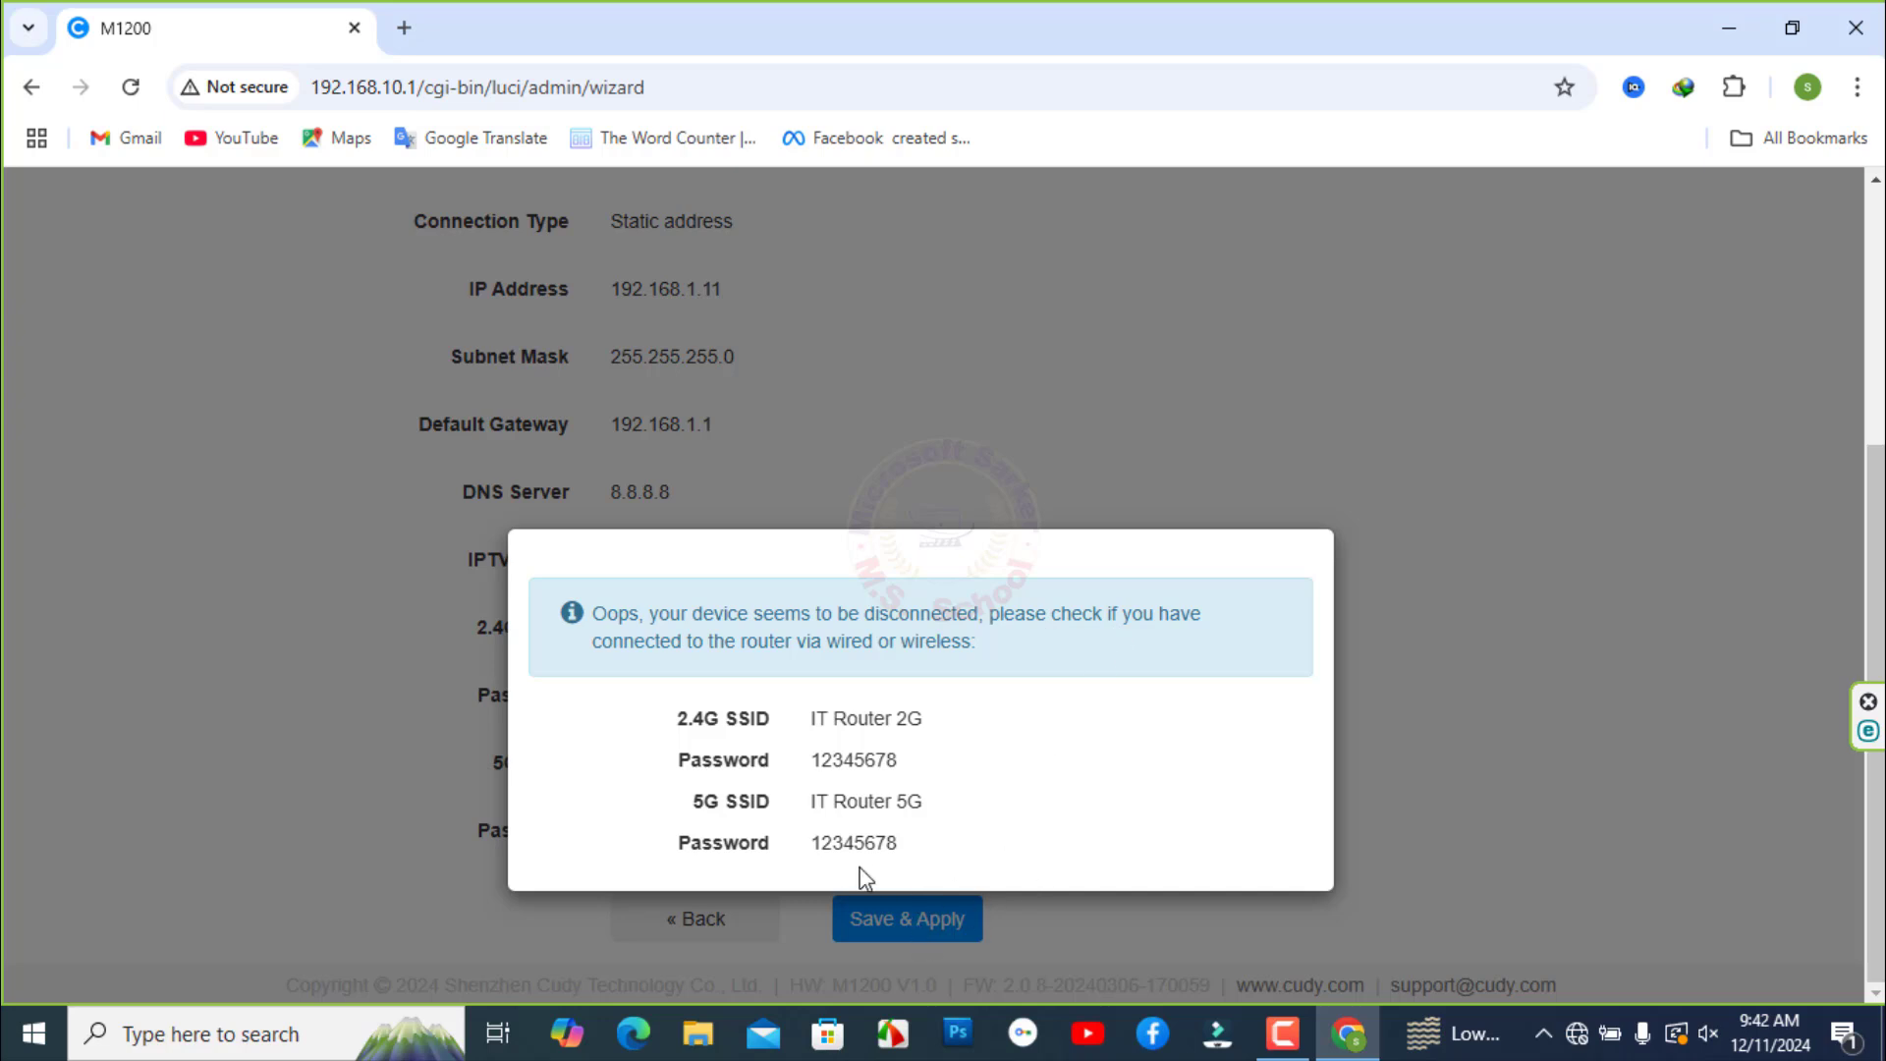
pyautogui.moveTo(772, 641); pyautogui.dragTo(973, 746)
pyautogui.click(1120, 784)
pyautogui.moveTo(594, 613); pyautogui.dragTo(989, 665)
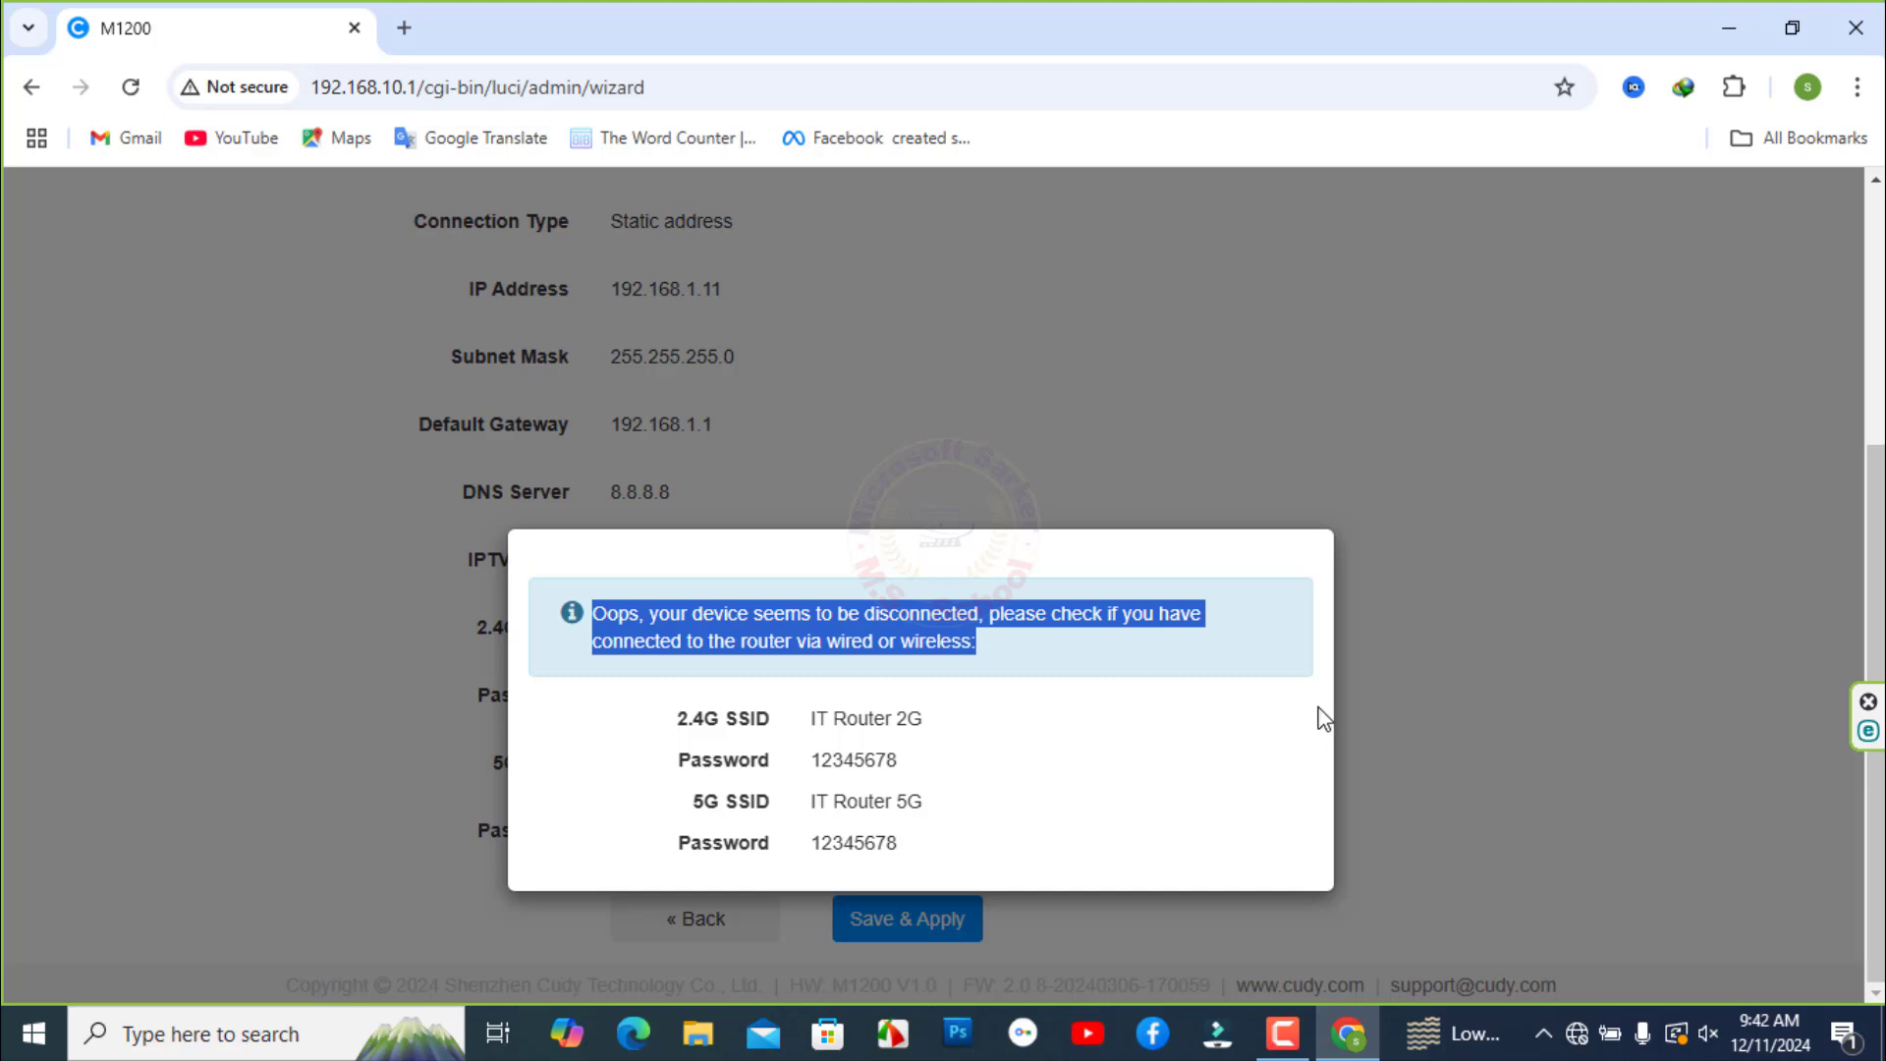
pyautogui.click(1574, 1038)
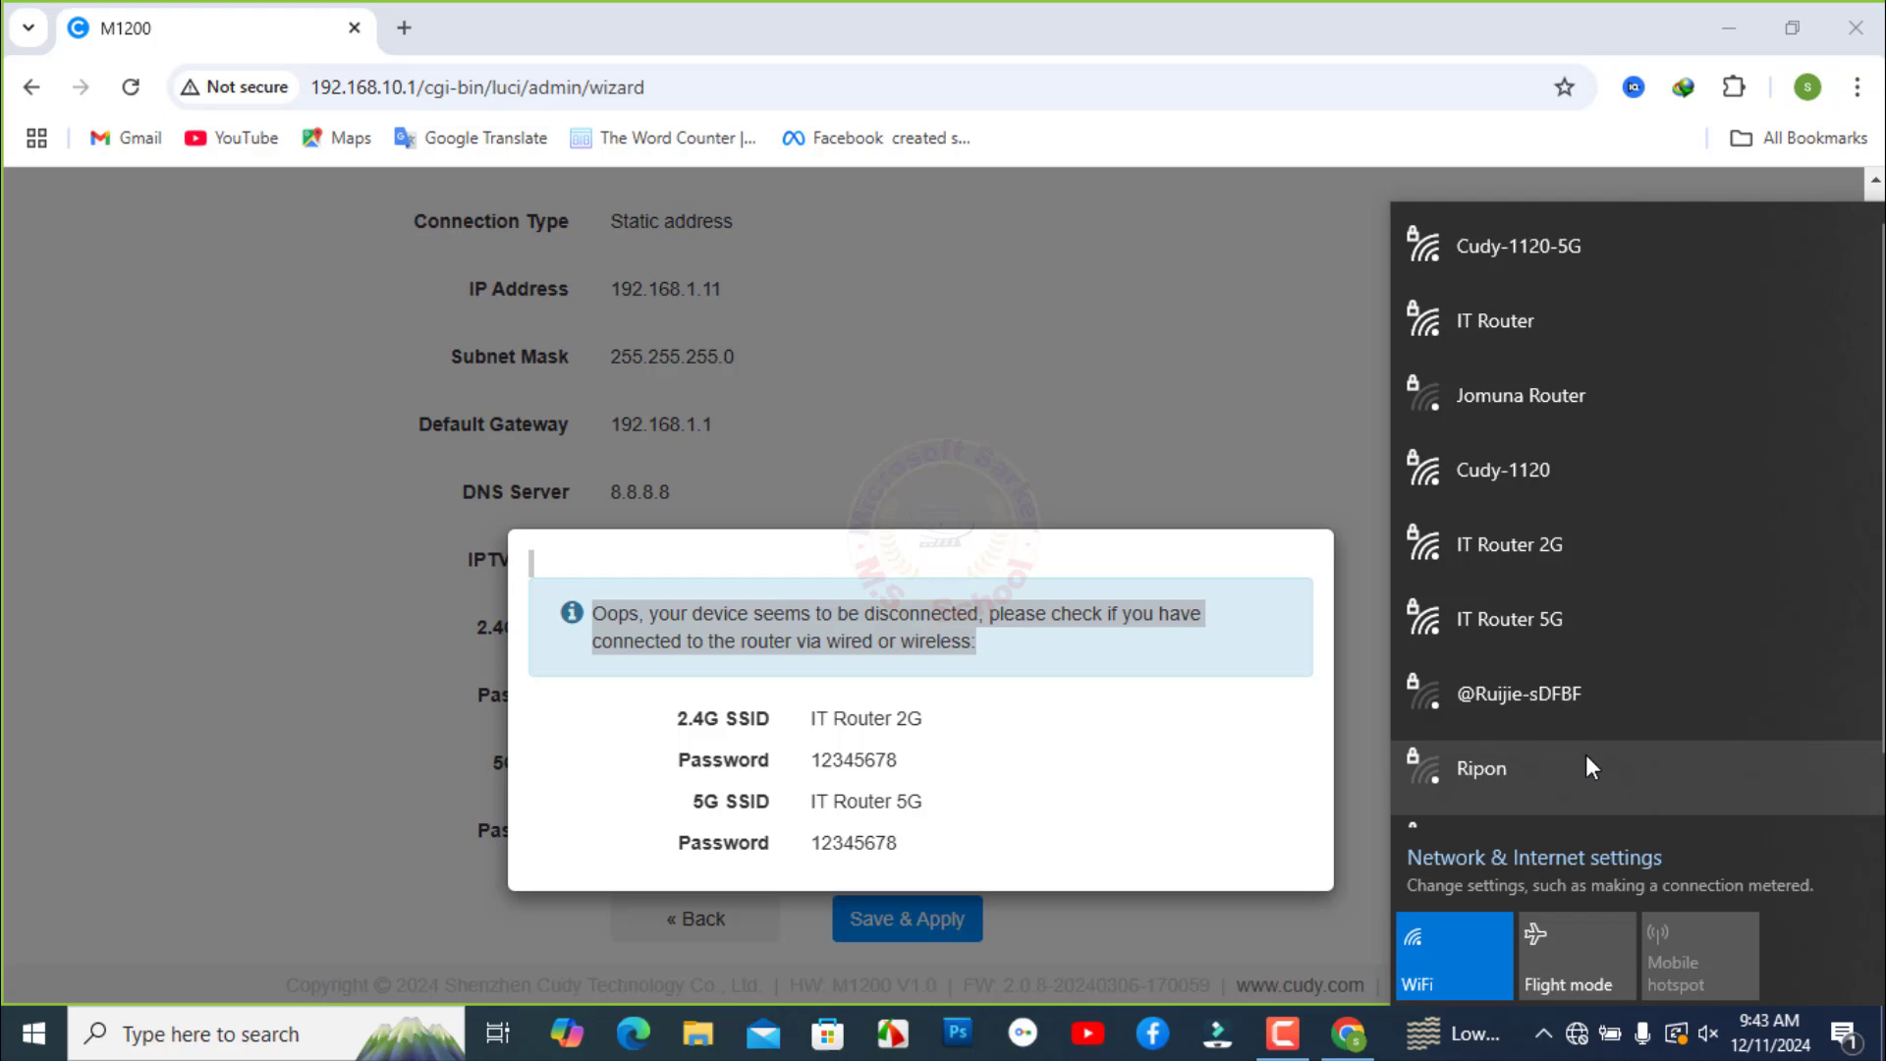
# - Reconnect the PC to IT Router 5G using its new security key
pyautogui.click(1511, 627)
pyautogui.click(1760, 759)
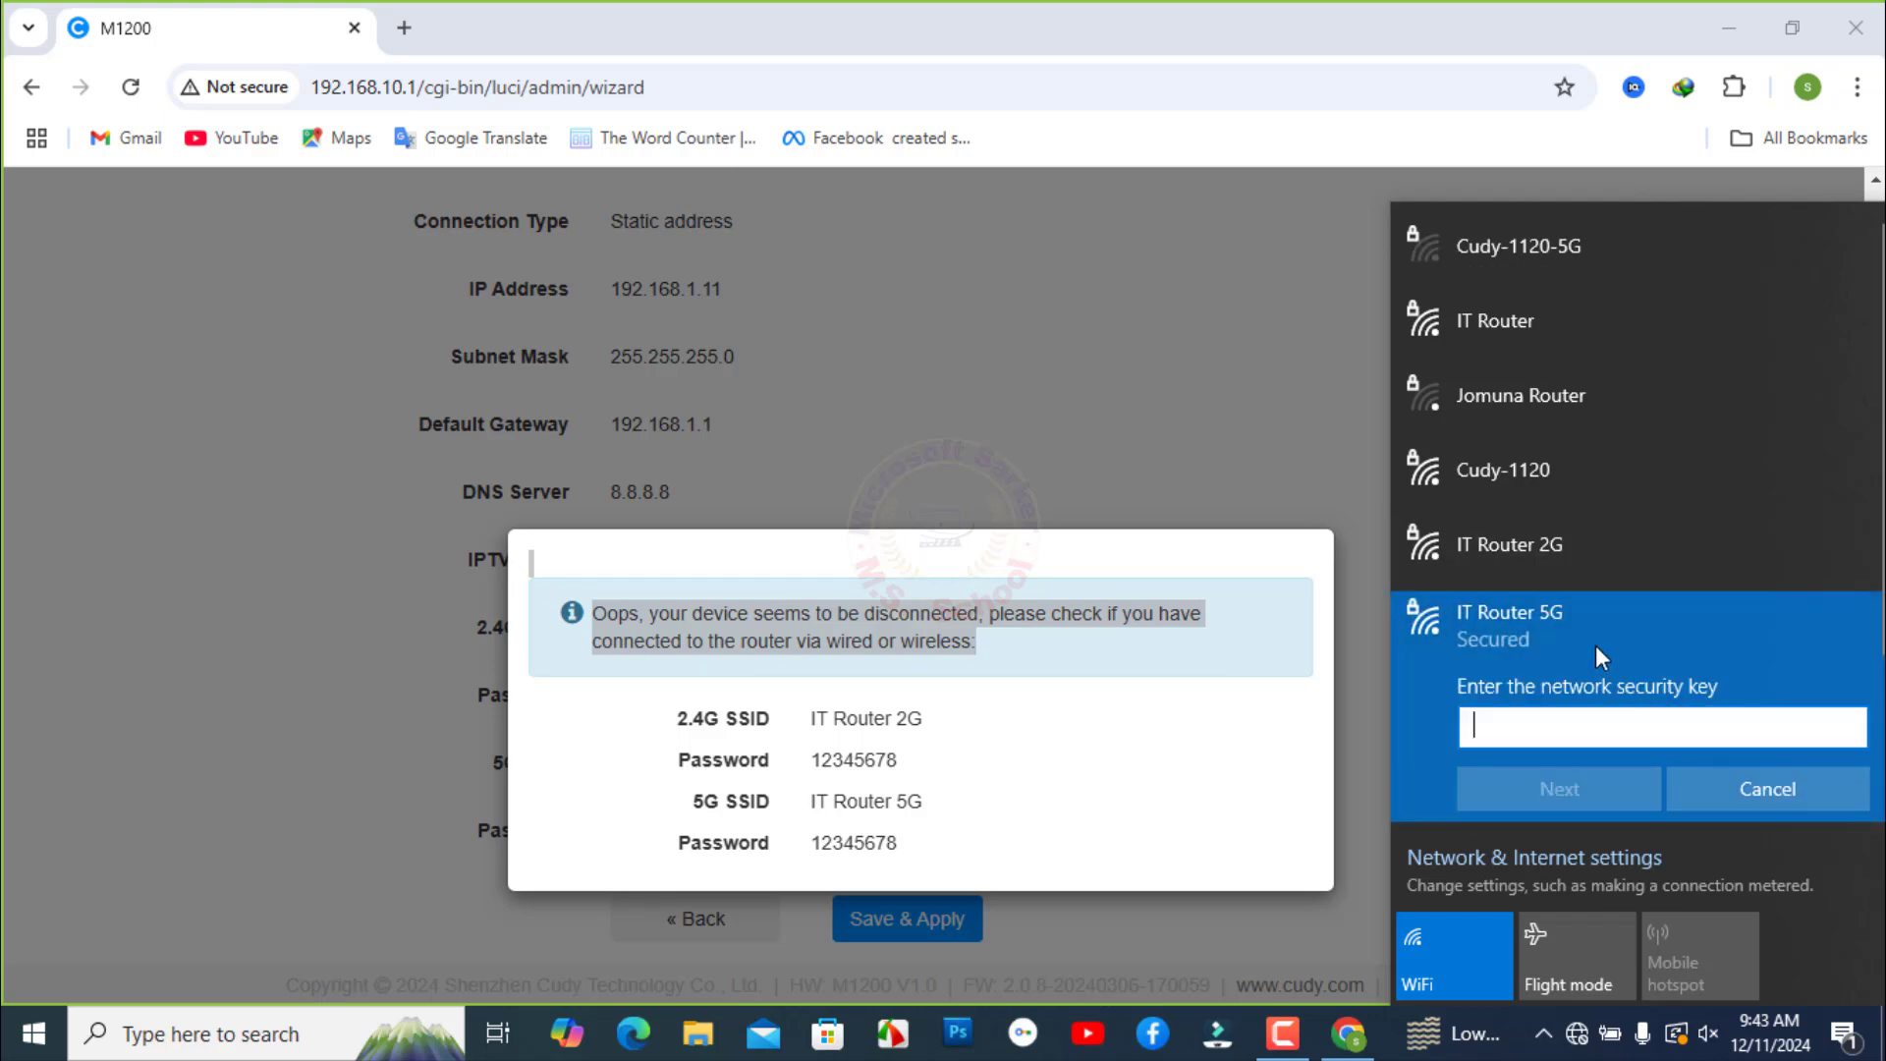
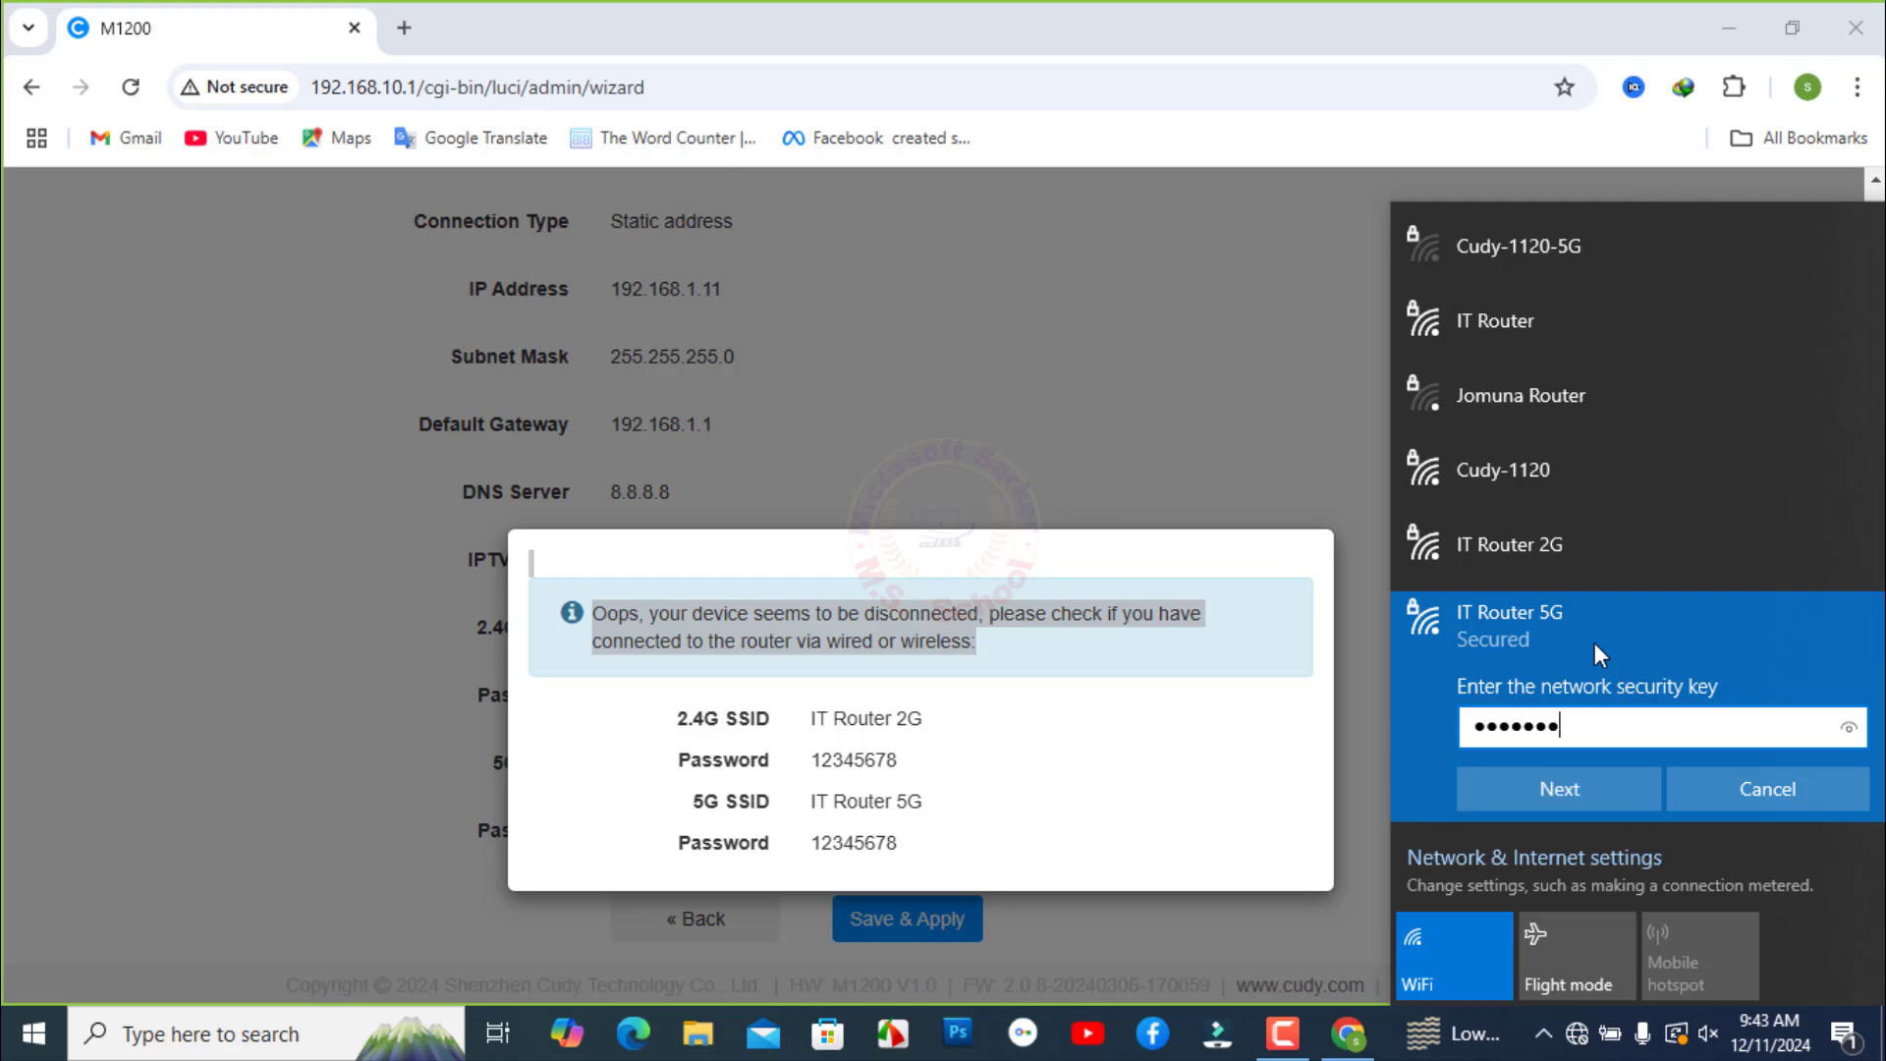
pyautogui.click(1554, 796)
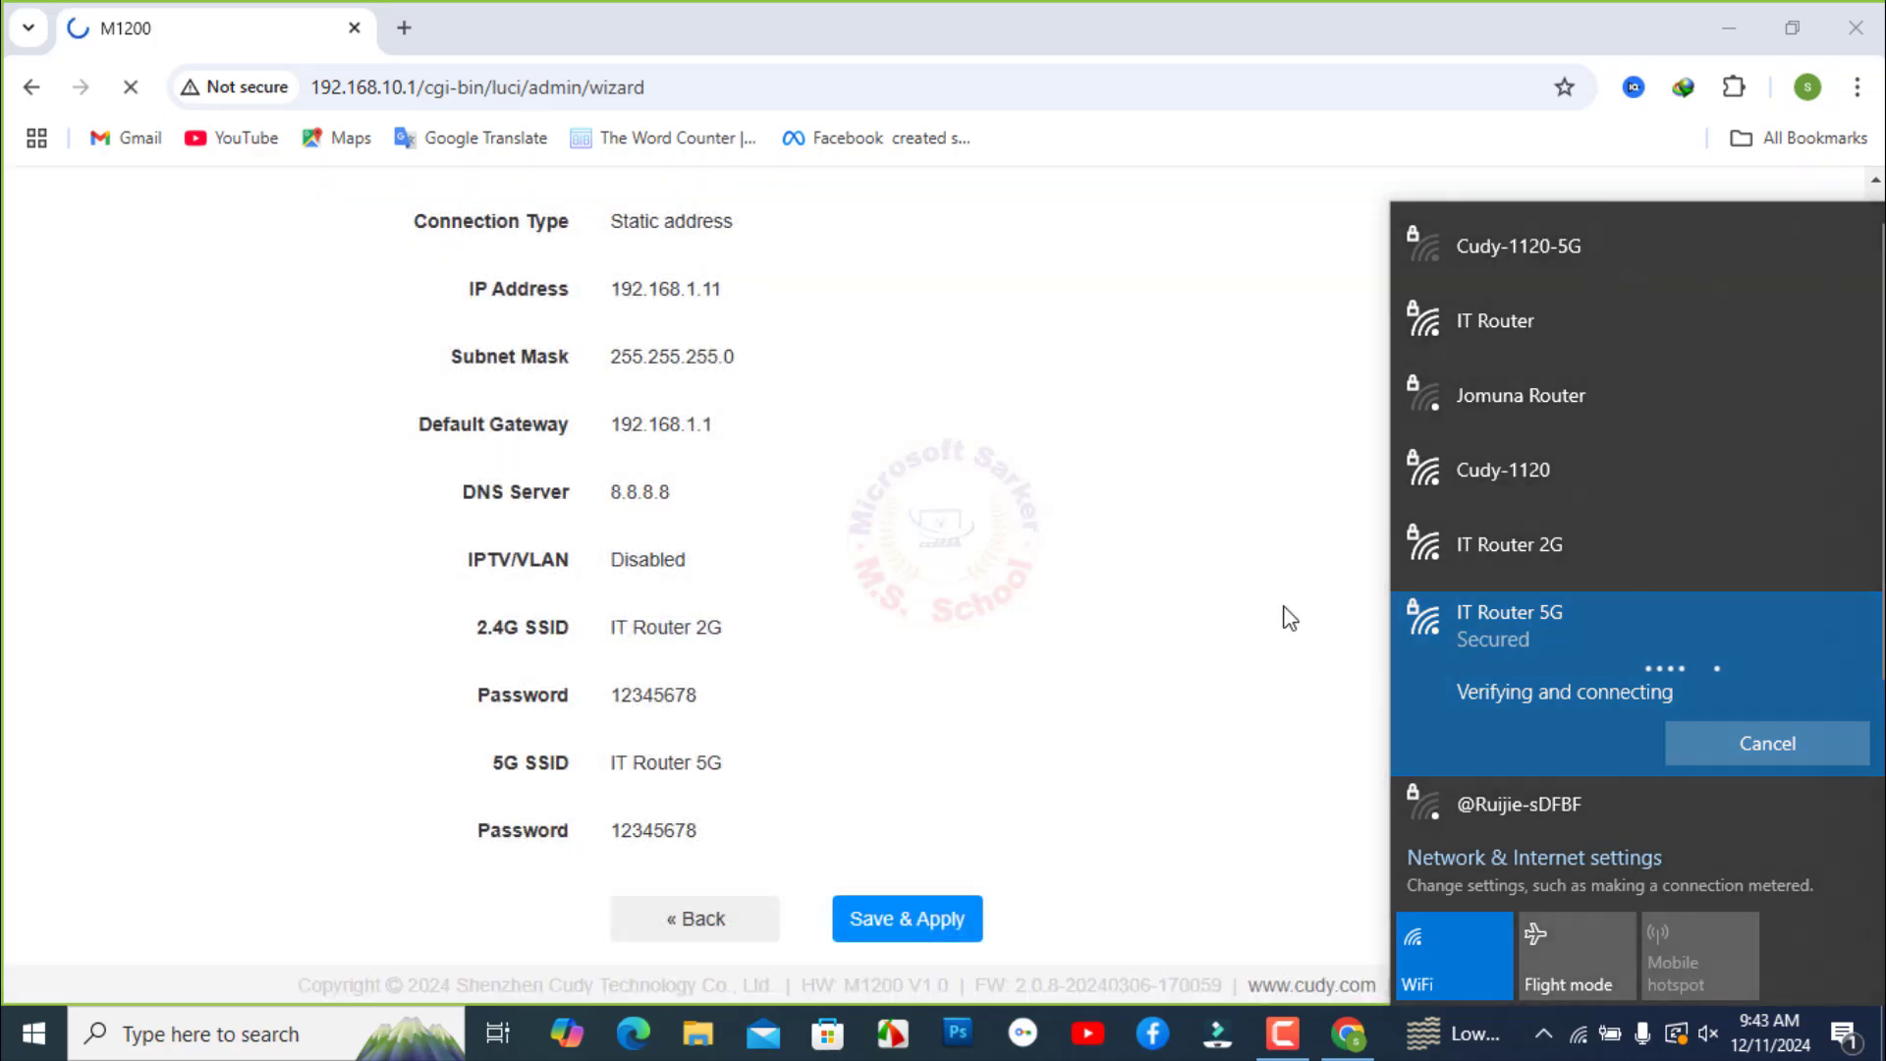
pyautogui.click(887, 534)
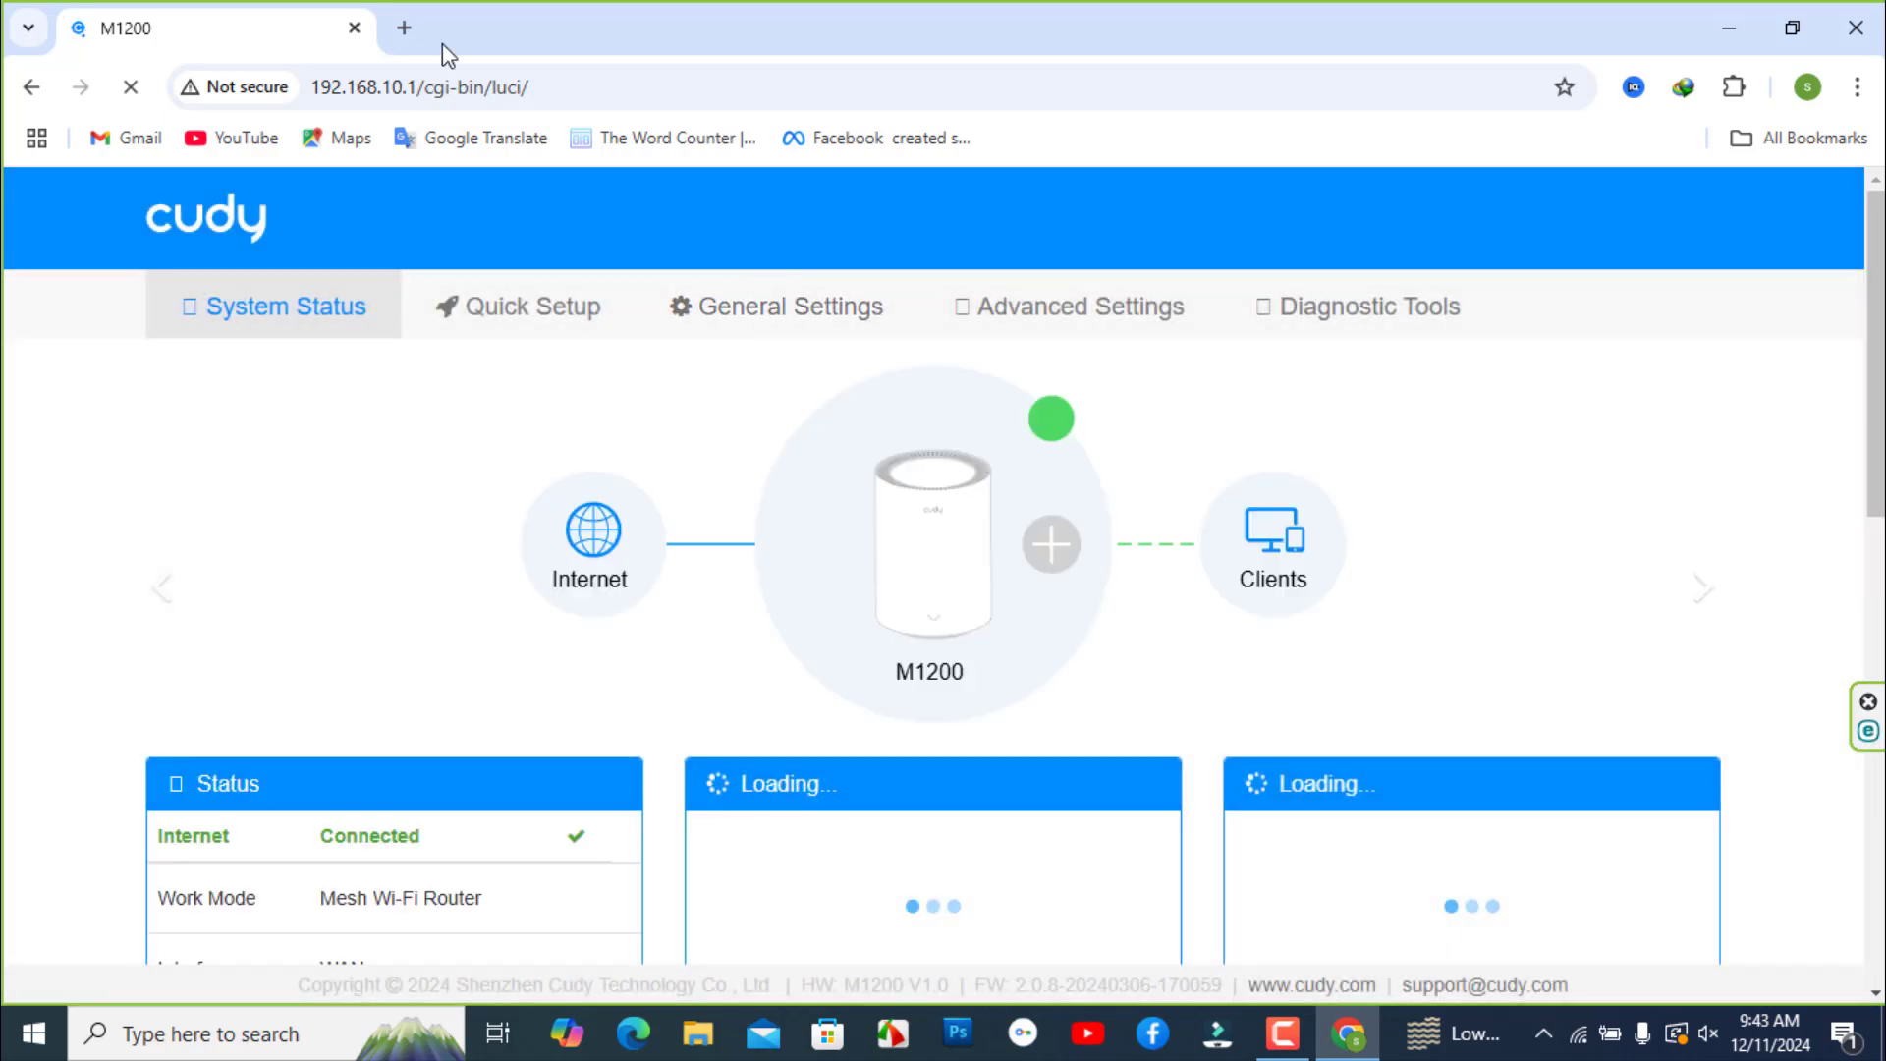
# - Open YouTube in a new Chrome tab to test the internet connection
pyautogui.click(406, 26)
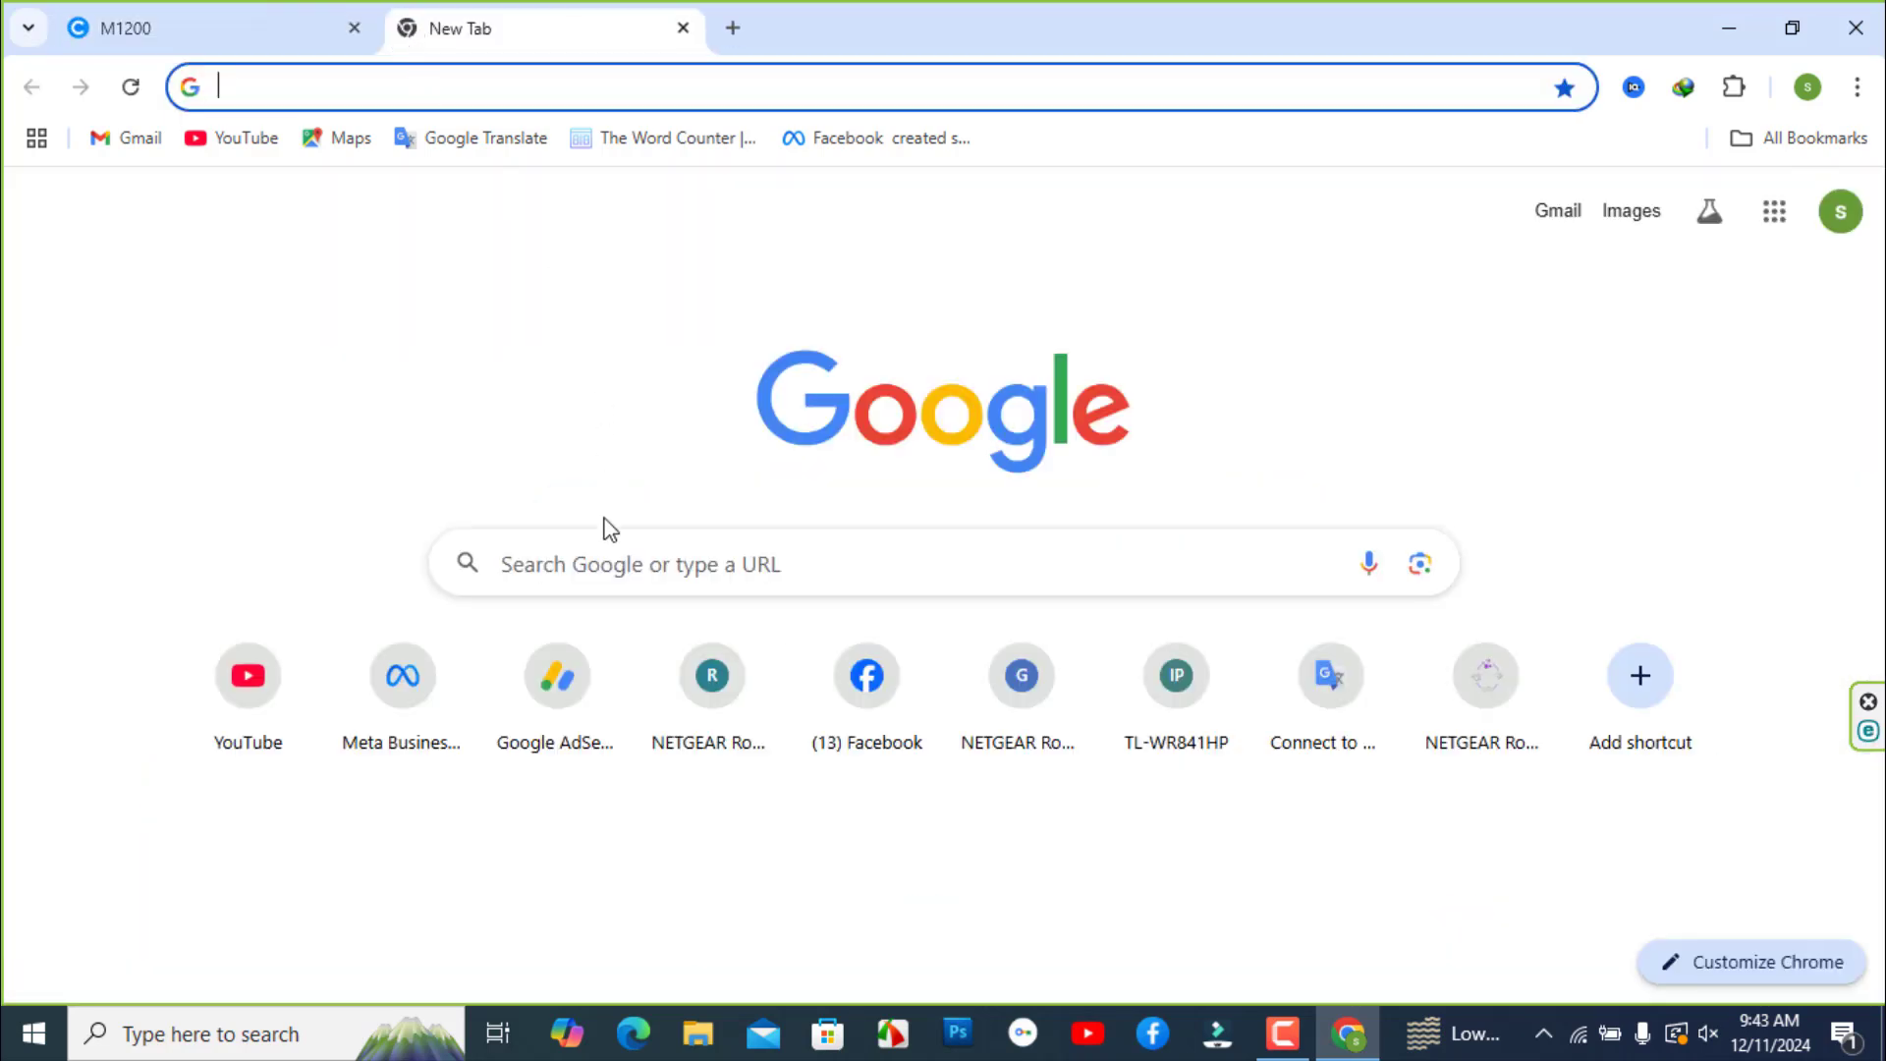
pyautogui.click(226, 140)
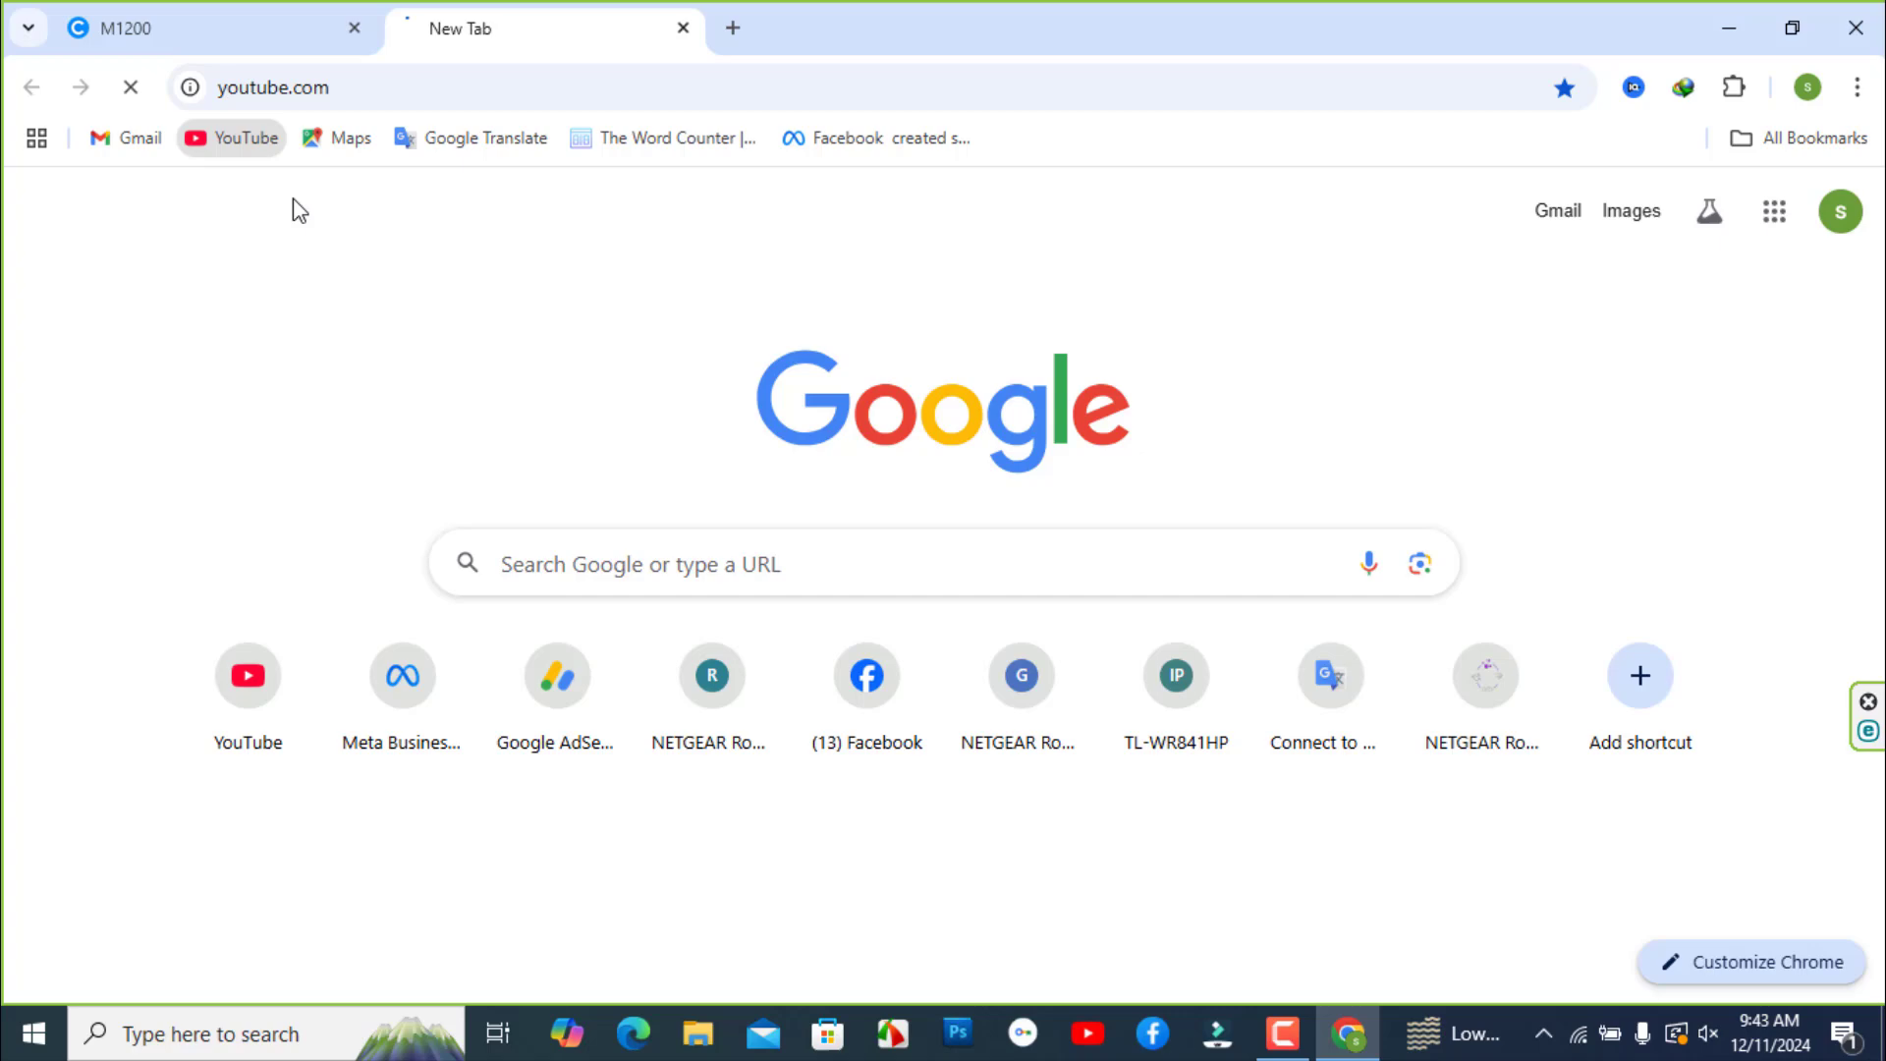